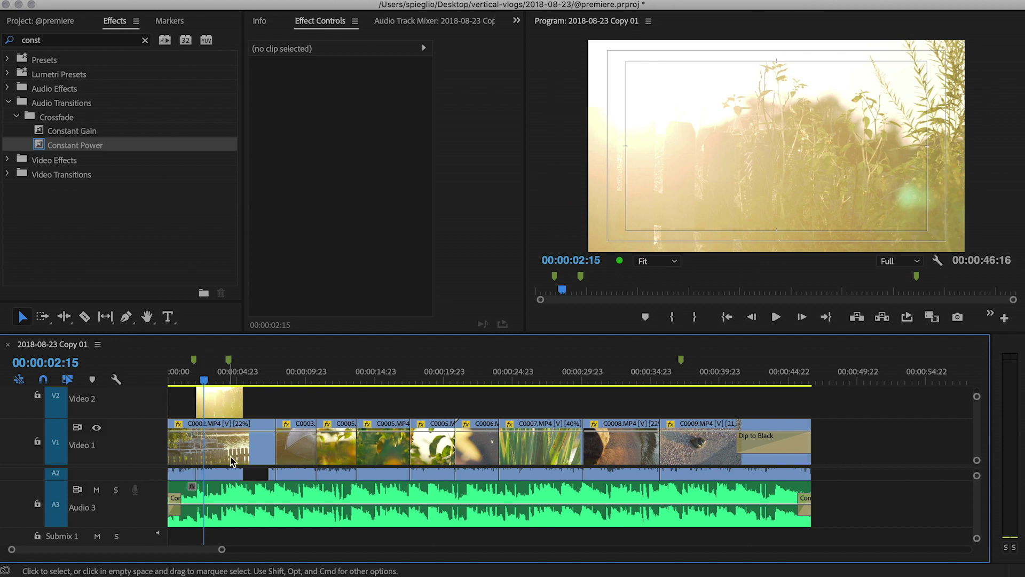
Move the playhead to 00:00:09:09 and switch to the 03 - Coloring workspace.
left_click(297, 372)
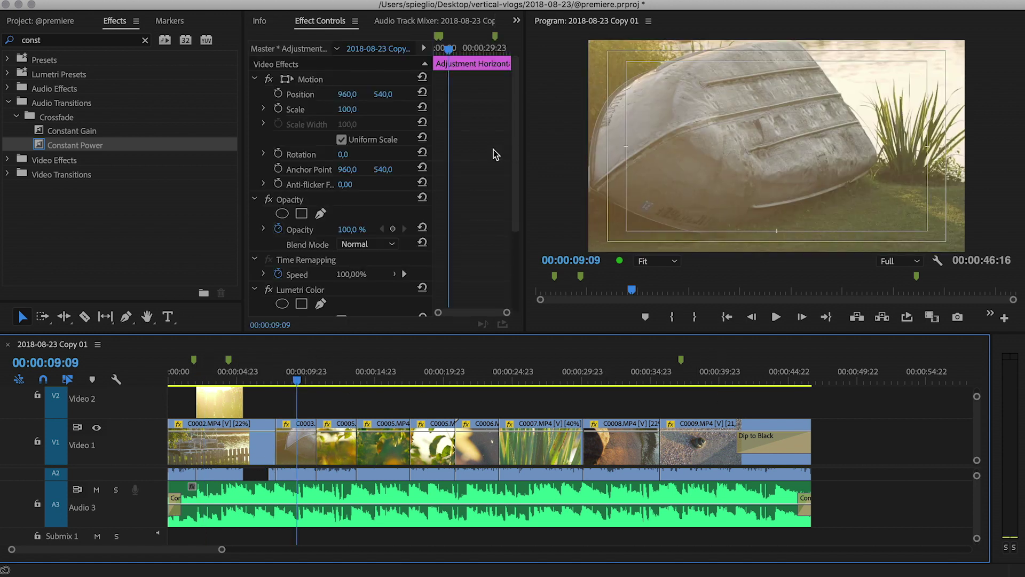
mouse_move(369, 2)
left_click(404, 5)
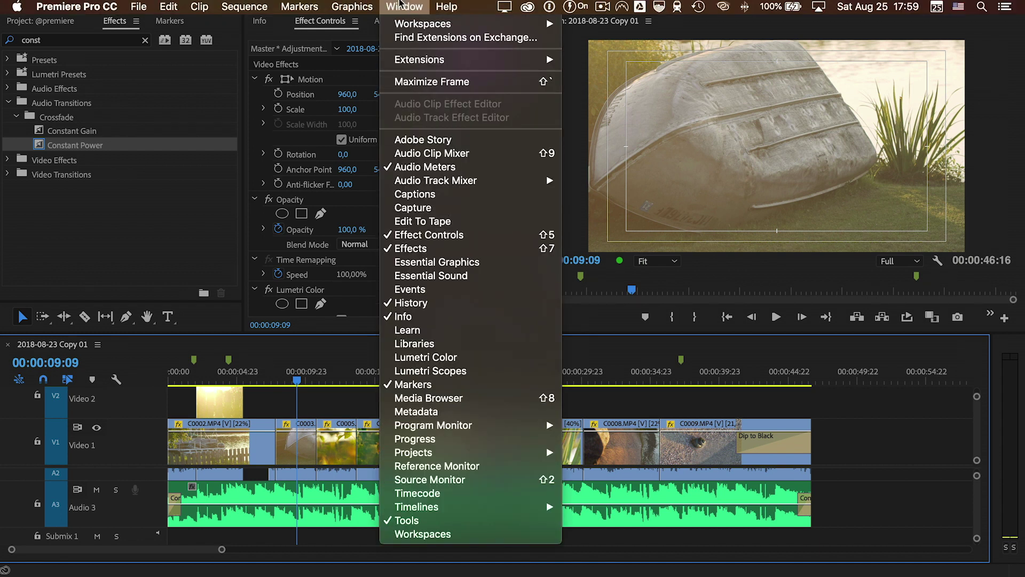
mouse_move(416, 24)
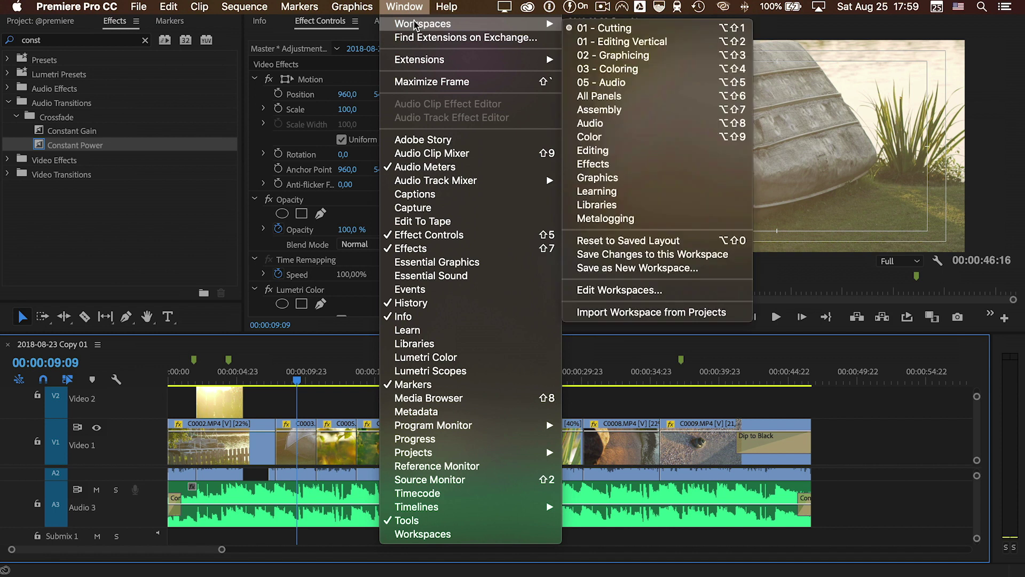
left_click(647, 69)
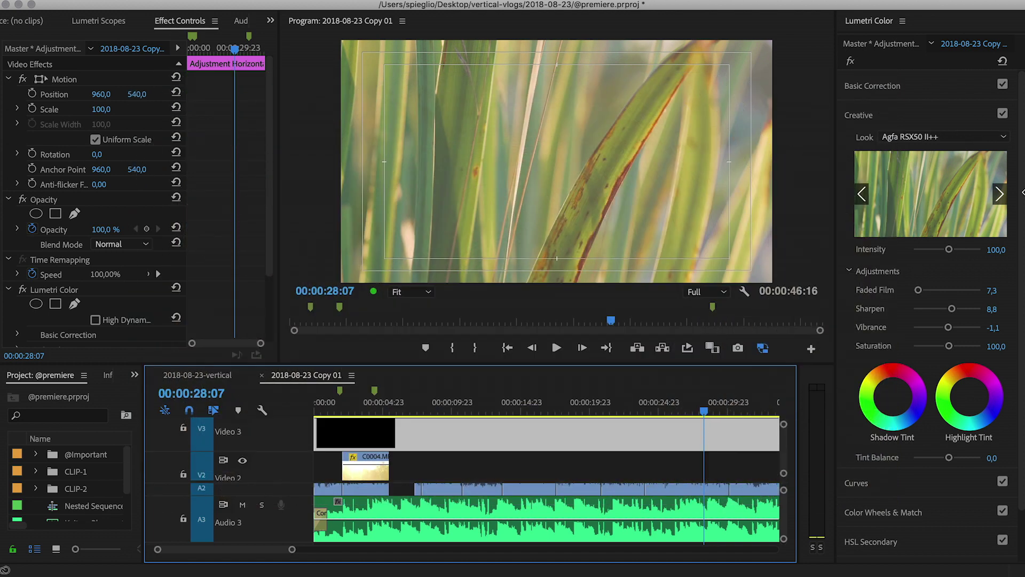
Apply the Agfa Scala 200++ creative look to the adjustment layer in Lumetri Color.
left_click(947, 139)
scroll(883, 376, "down", 3)
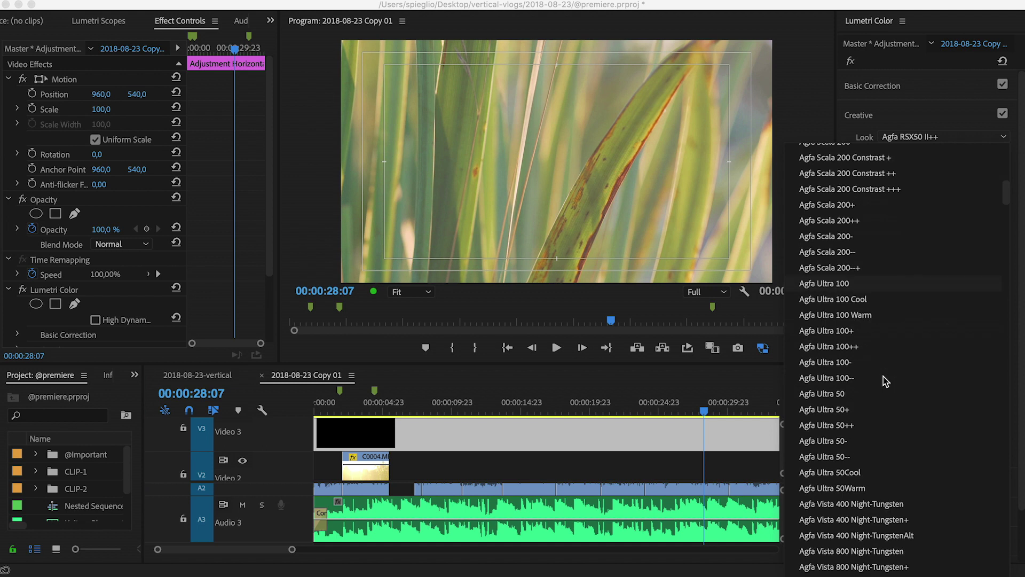
left_click(816, 221)
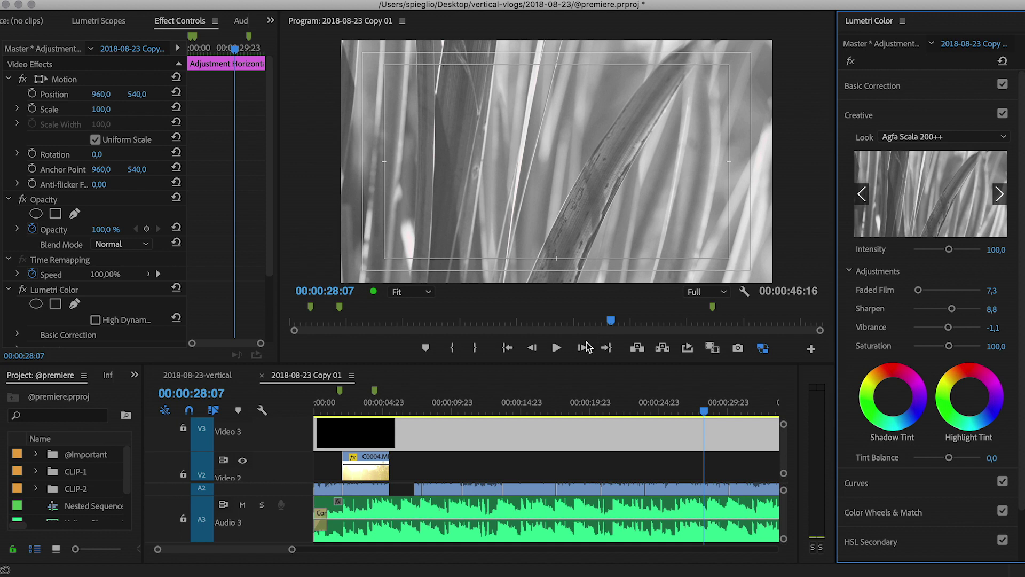
Send the 2018-08-23 Copy 01 sequence to the Adobe Media Encoder queue and preview its output in the export settings.
key("super")
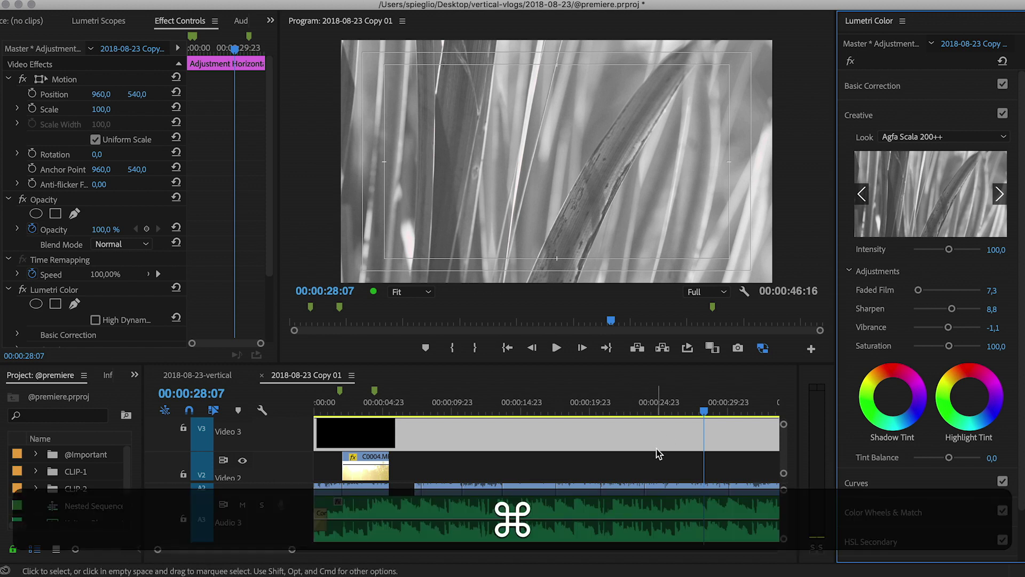
key("super+m")
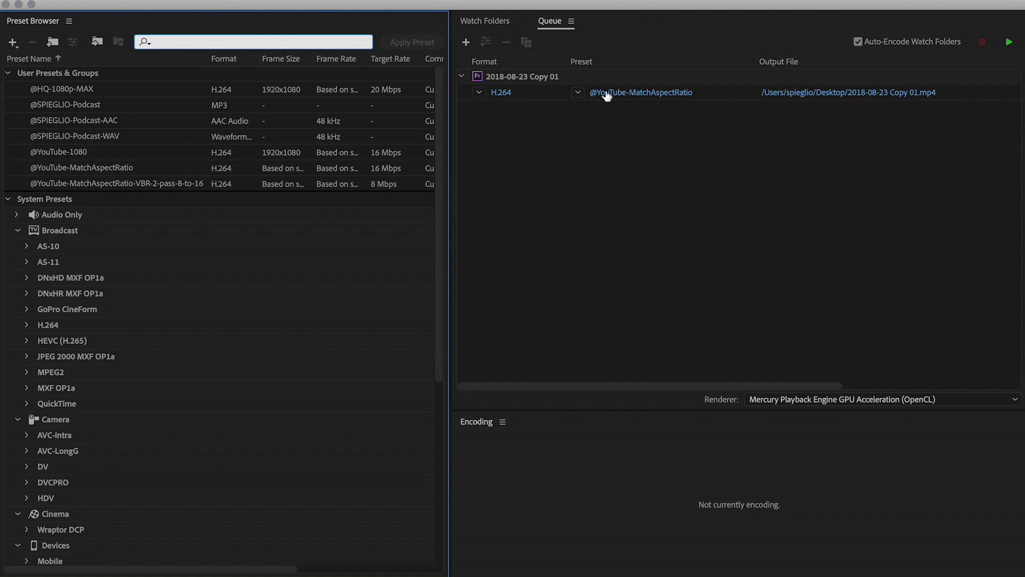
mouse_move(639, 102)
left_click(643, 92)
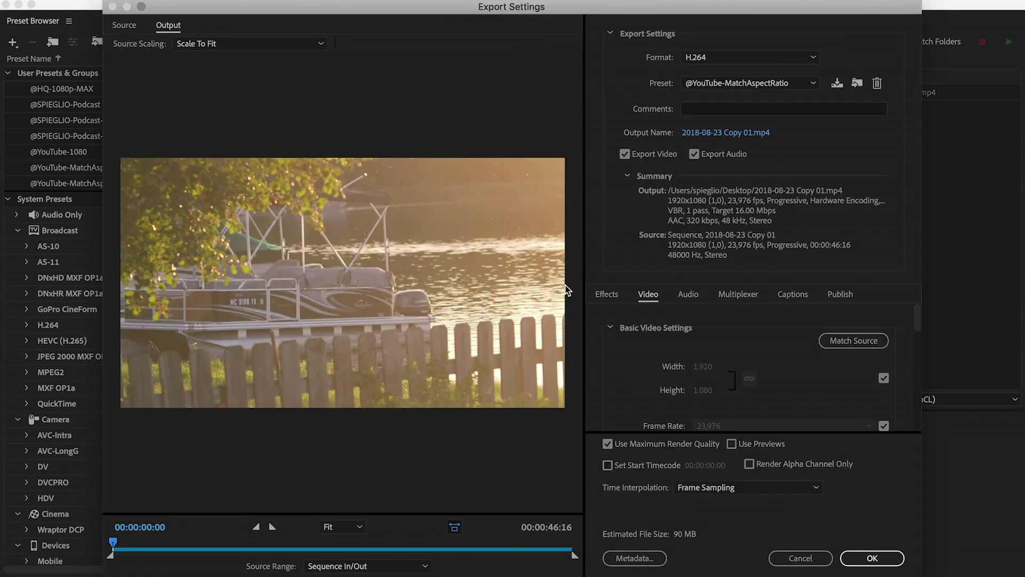
left_click(390, 550)
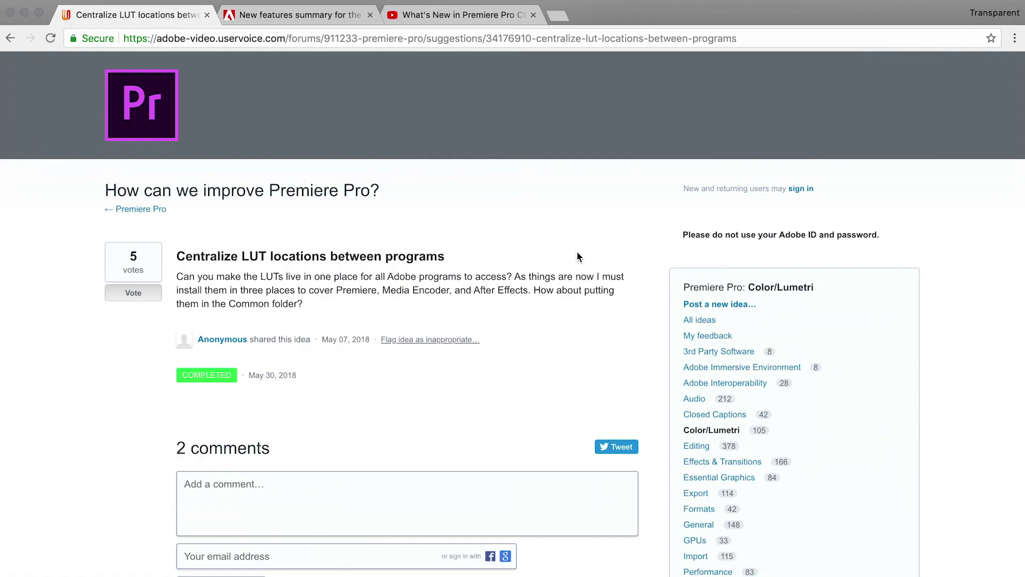
Read the LUT location suggestion's comments and the Lumetri Color Custom LUT directory section of Adobe's New features summary in the browser.
scroll(577, 252, "down", 2)
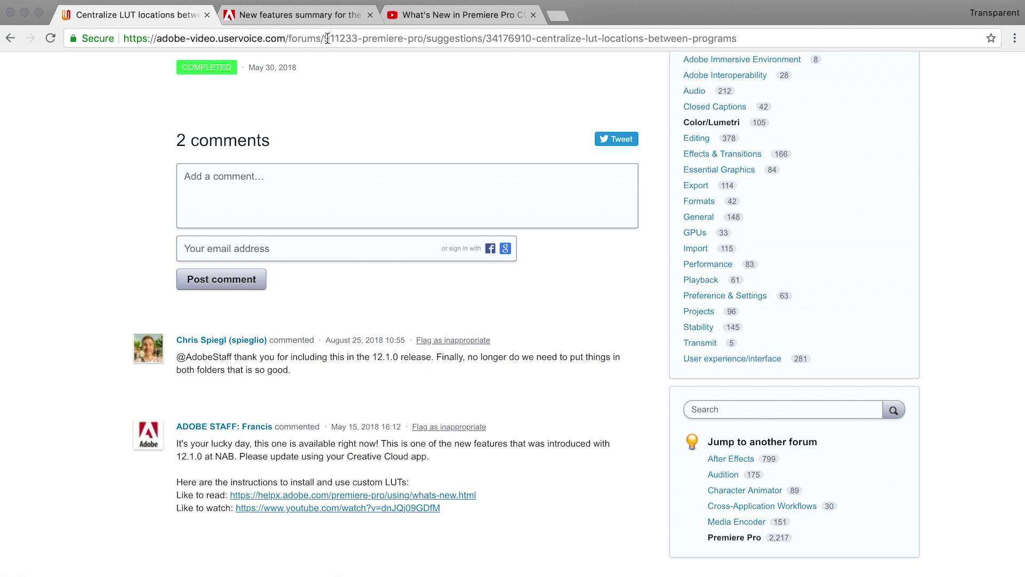
left_click(271, 14)
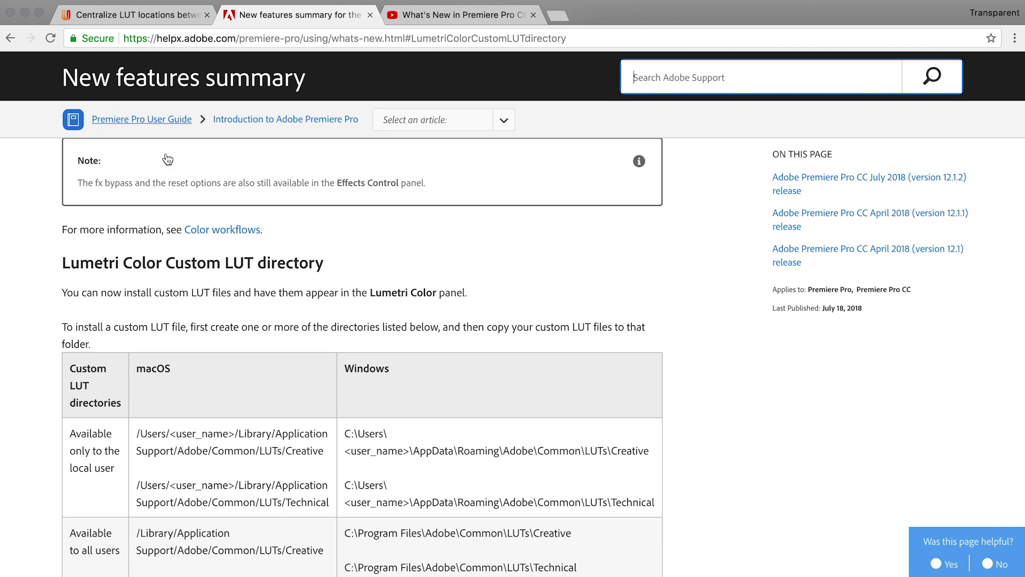
left_click_drag(63, 262, 315, 262)
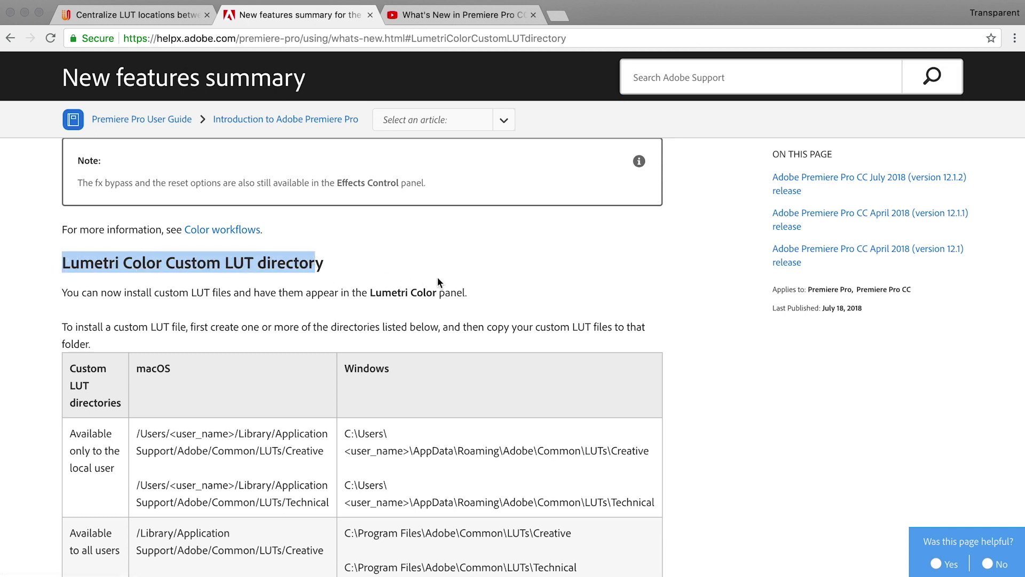
scroll(436, 277, "down", 3)
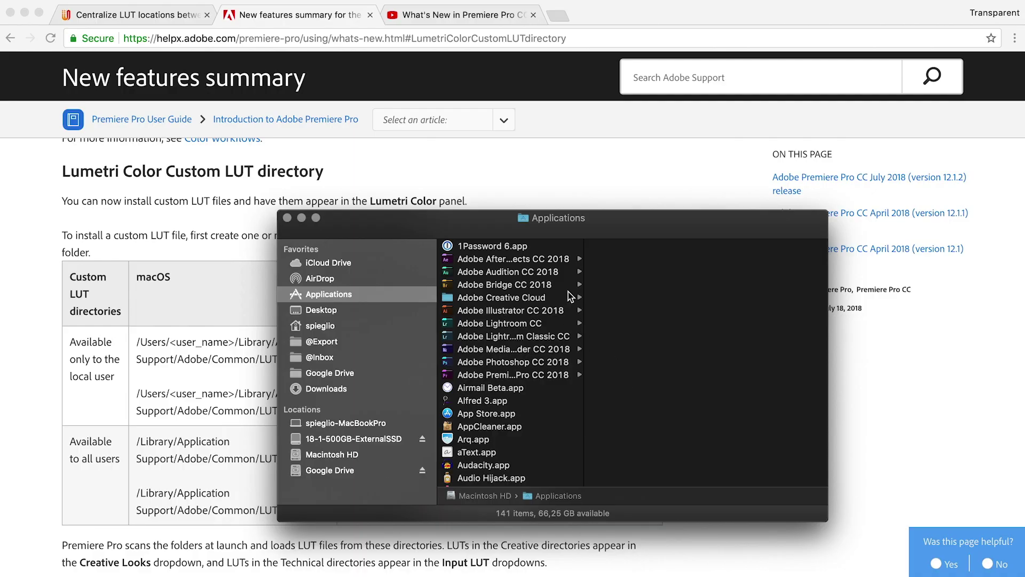
In Finder, show the package contents of Adobe Premiere Pro CC 2018.app from the Applications folder.
left_click_drag(595, 239, 550, 107)
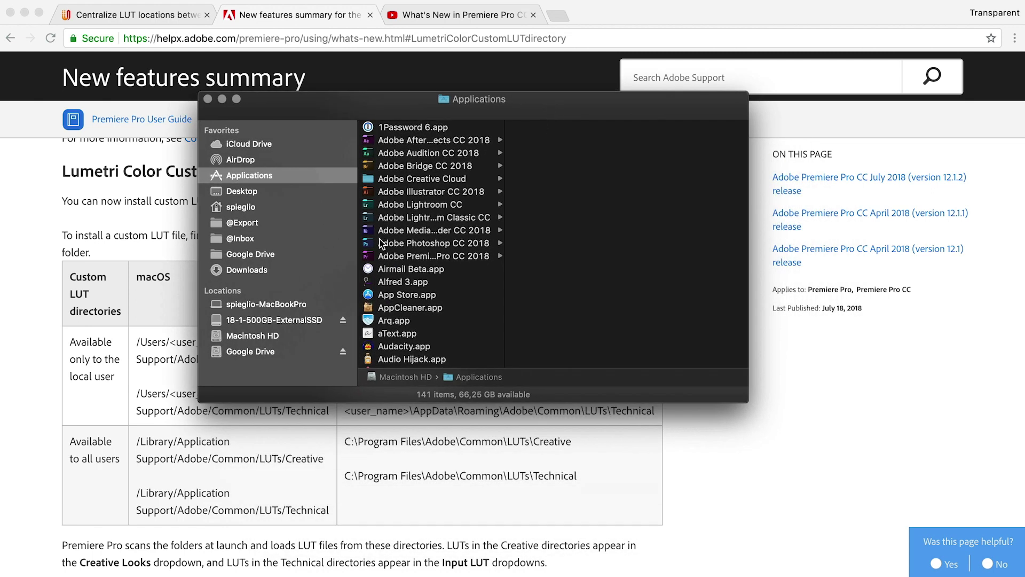
left_click(416, 232)
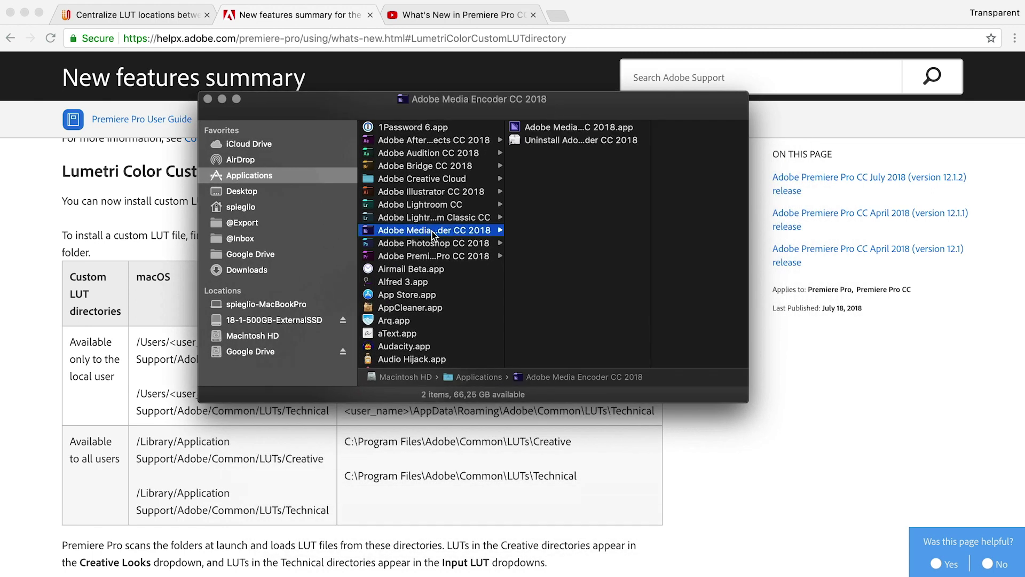
left_click(459, 256)
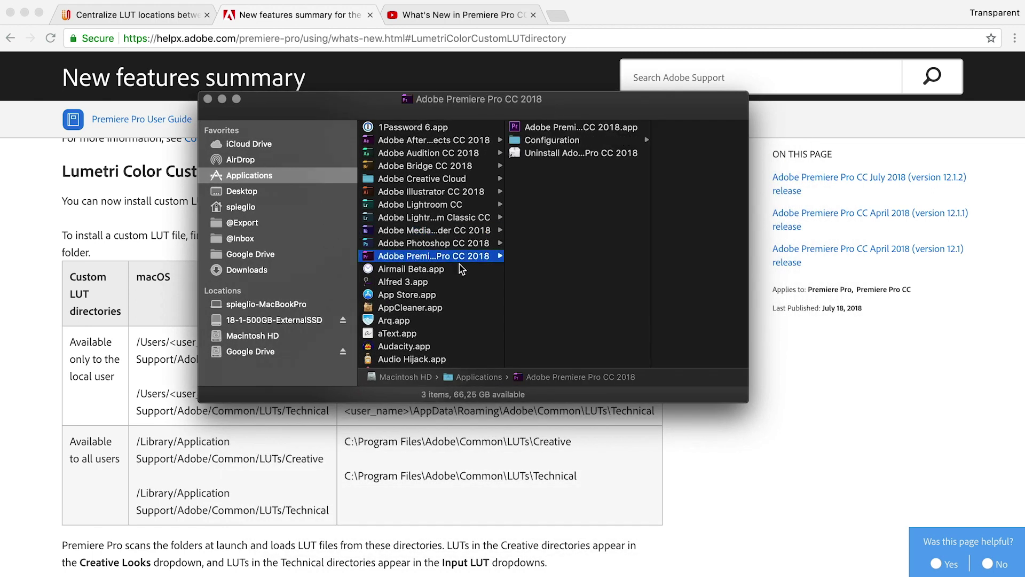
right_click(554, 133)
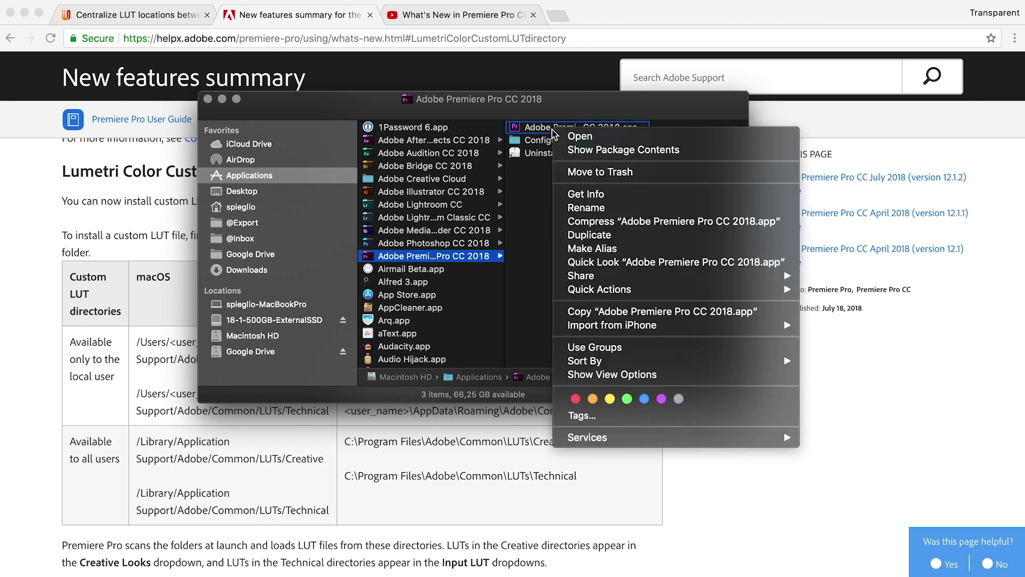
left_click(607, 152)
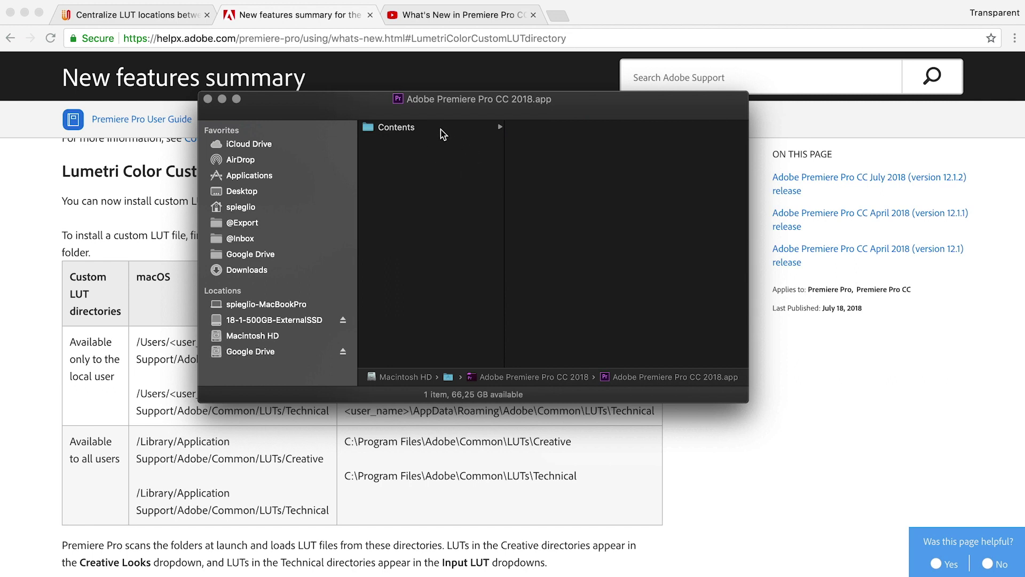
Open the Contents/Lumetri/LUTs folder inside the Premiere Pro package.
left_click(435, 129)
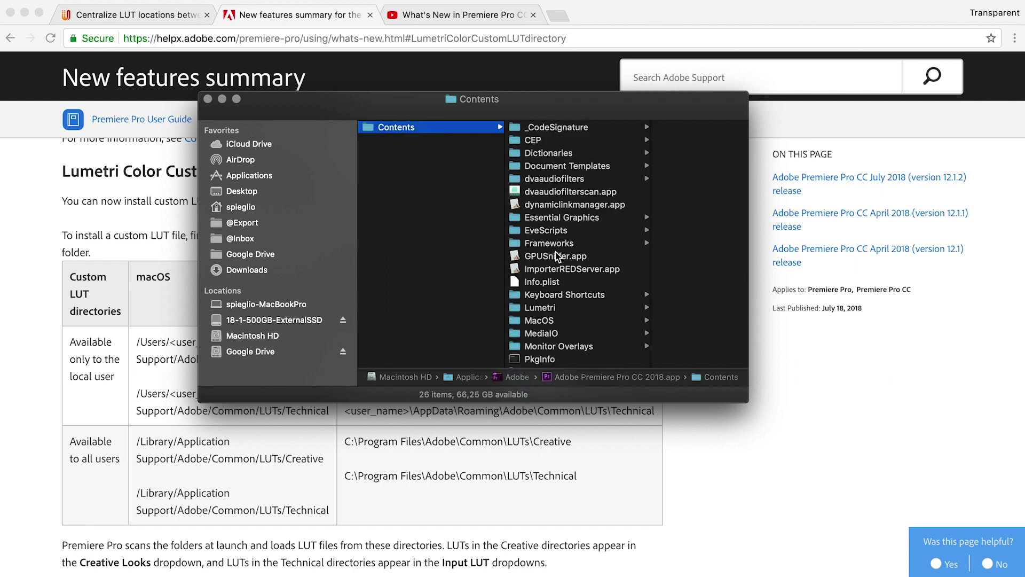
left_click(540, 308)
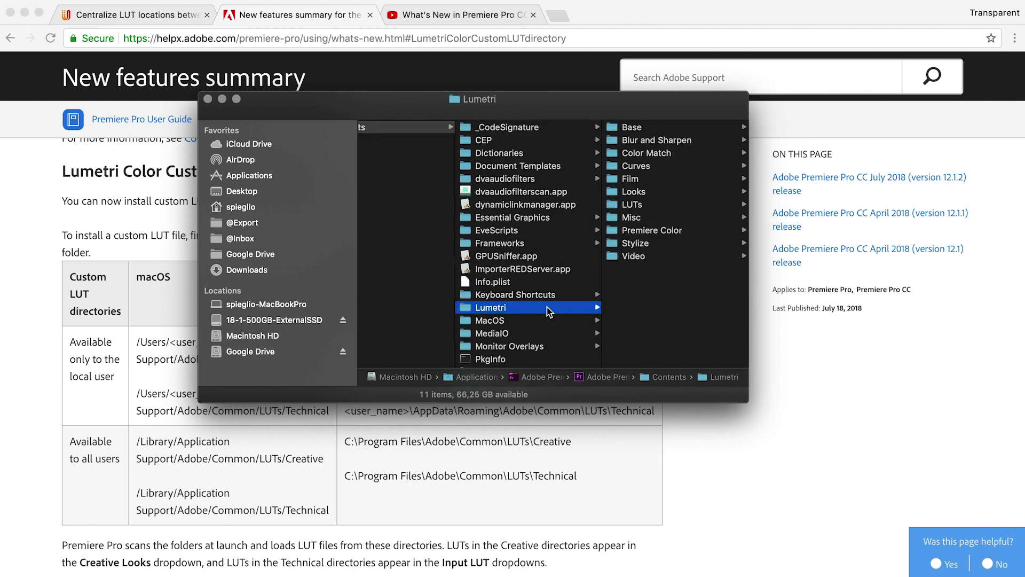
left_click(635, 205)
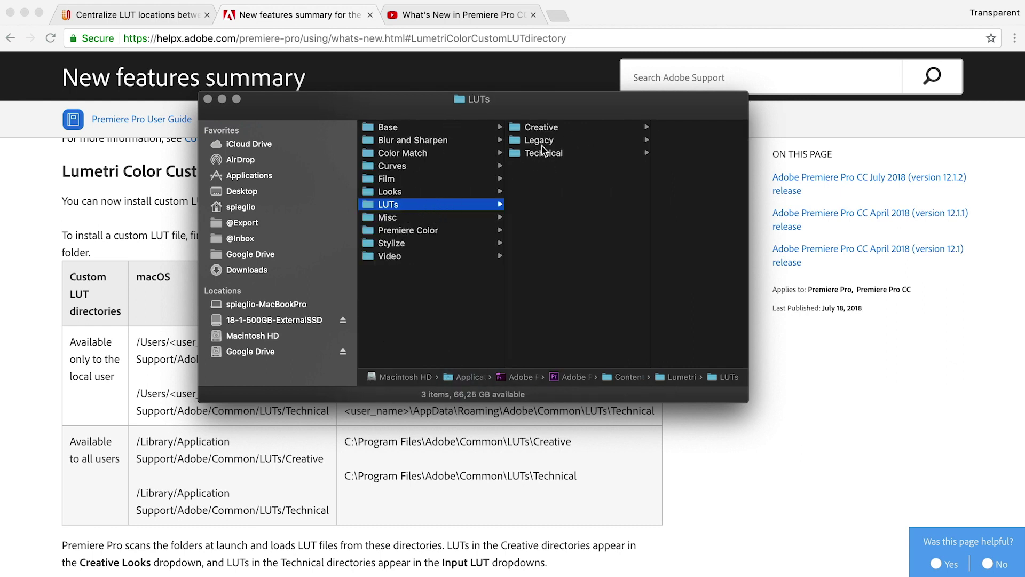
Examine the LUT files in Premiere Pro's Technical and Creative folders.
left_click(560, 156)
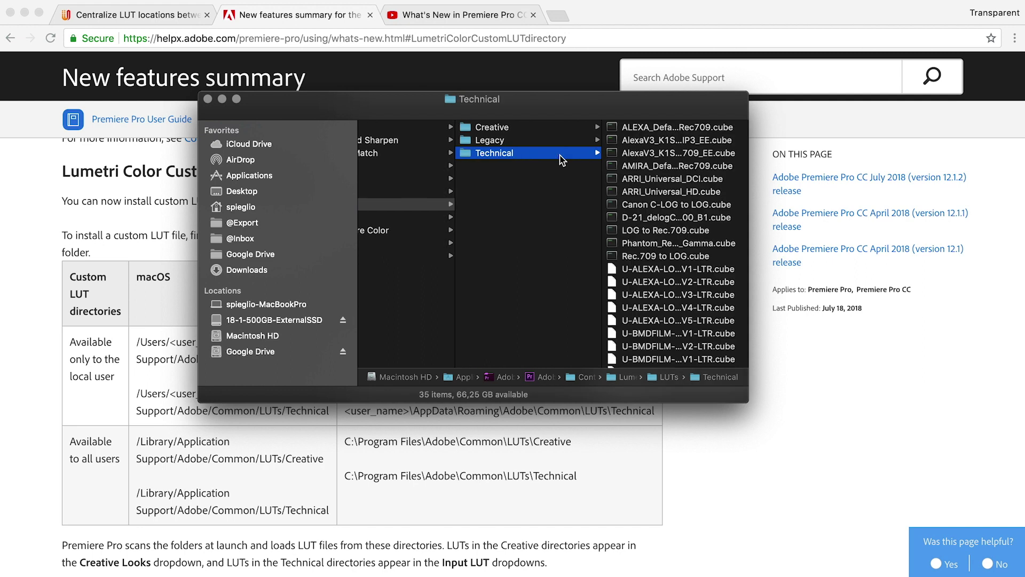
scroll(688, 231, "down", 2)
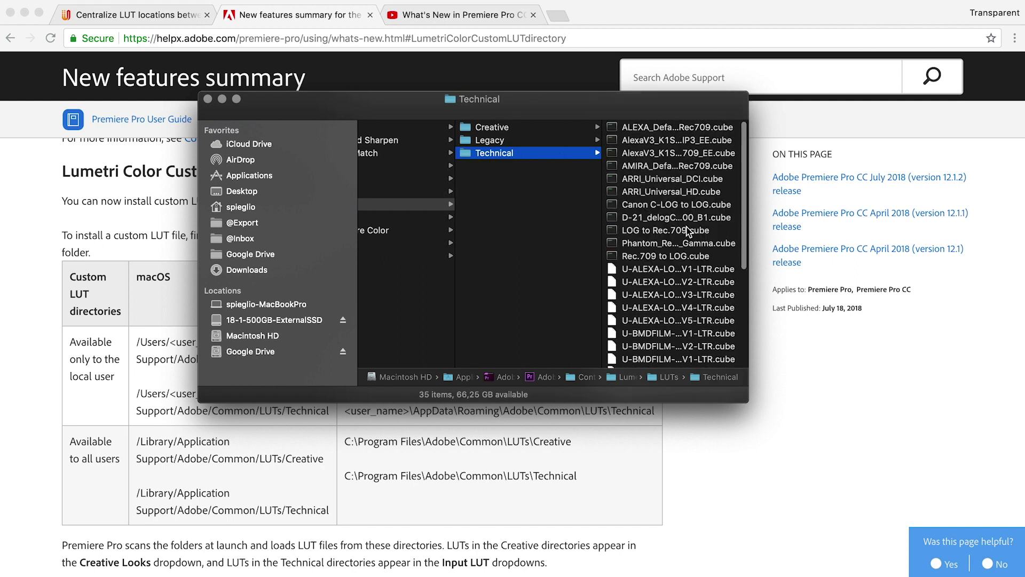
left_click(502, 128)
scroll(690, 195, "down", 20)
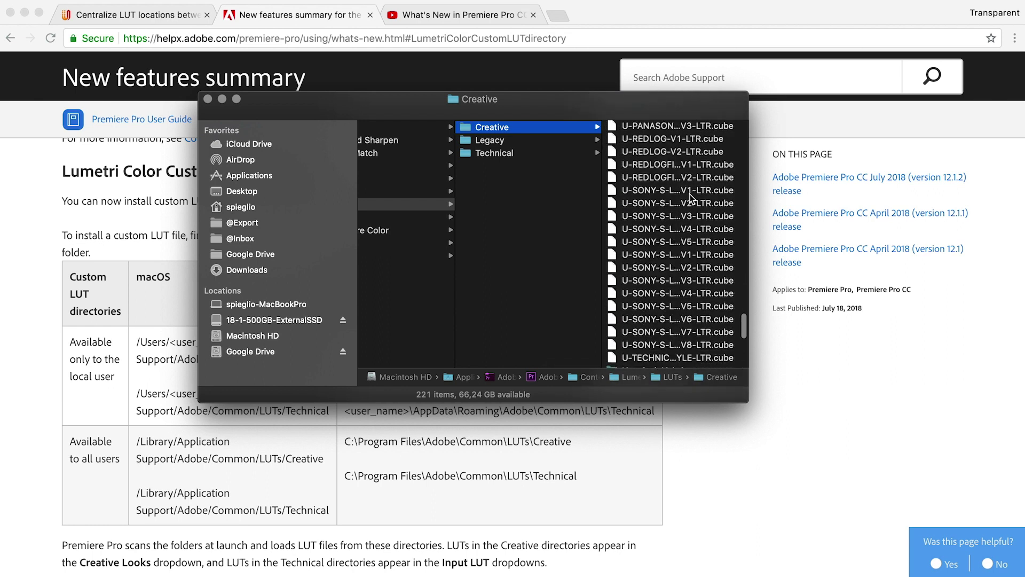
left_click(690, 194)
scroll(580, 209, "left", 5)
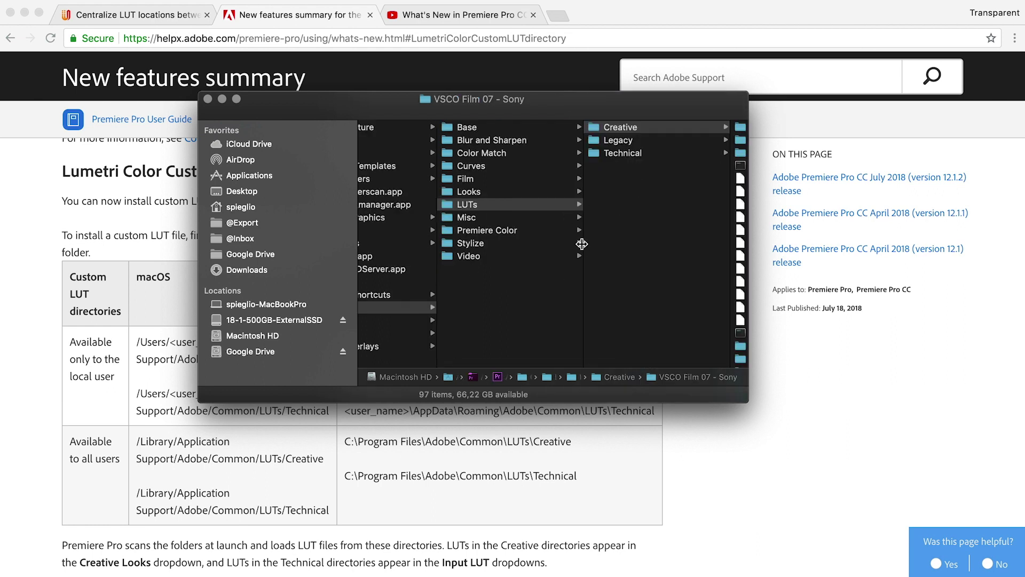
Move the Finder window aside, return to Premiere Pro's LUTs folder, and open Applications in a separate Finder window.
left_click_drag(537, 92, 710, 54)
left_click(689, 152)
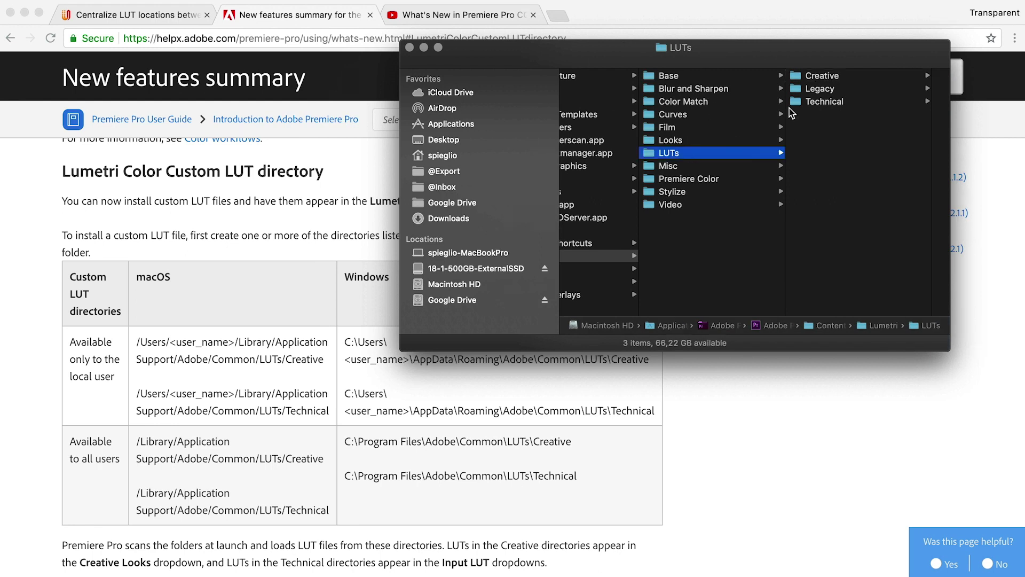
key("super")
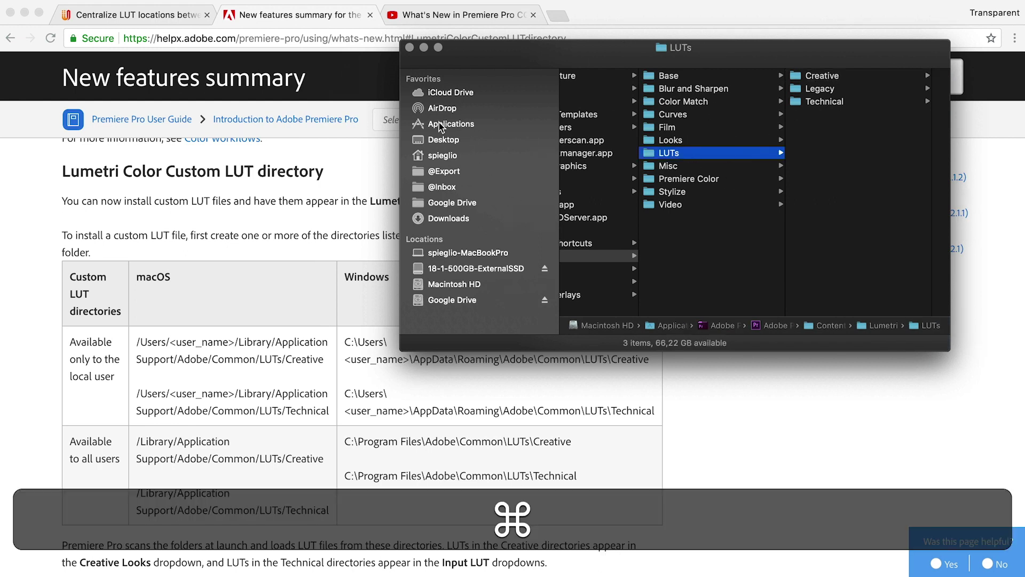
left_click(439, 124, "super")
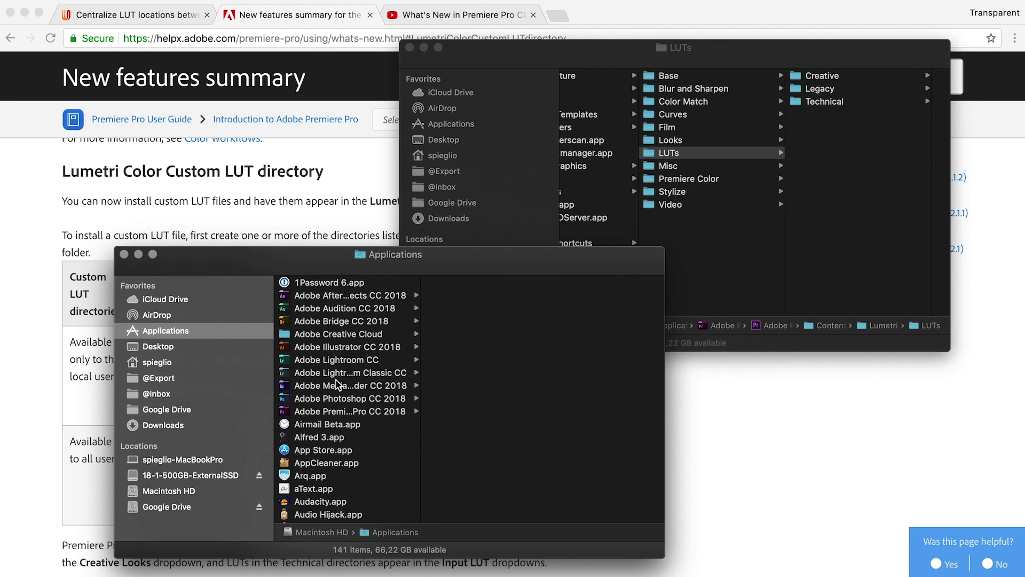
Show the package contents of Adobe Media Encoder CC 2018.app in the second Finder window.
left_click(337, 385)
left_click(462, 286)
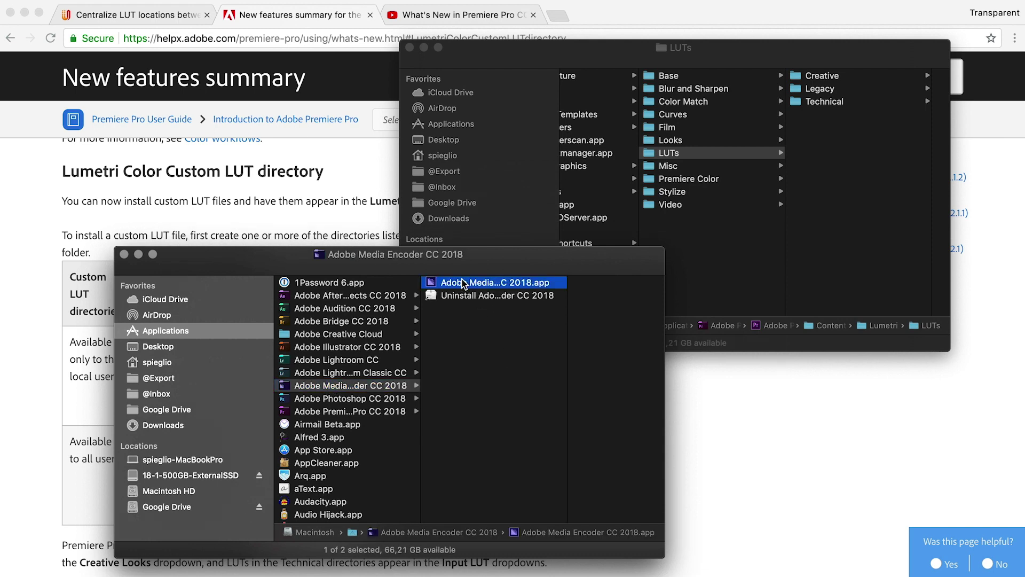
left_click(449, 288, "ctrl")
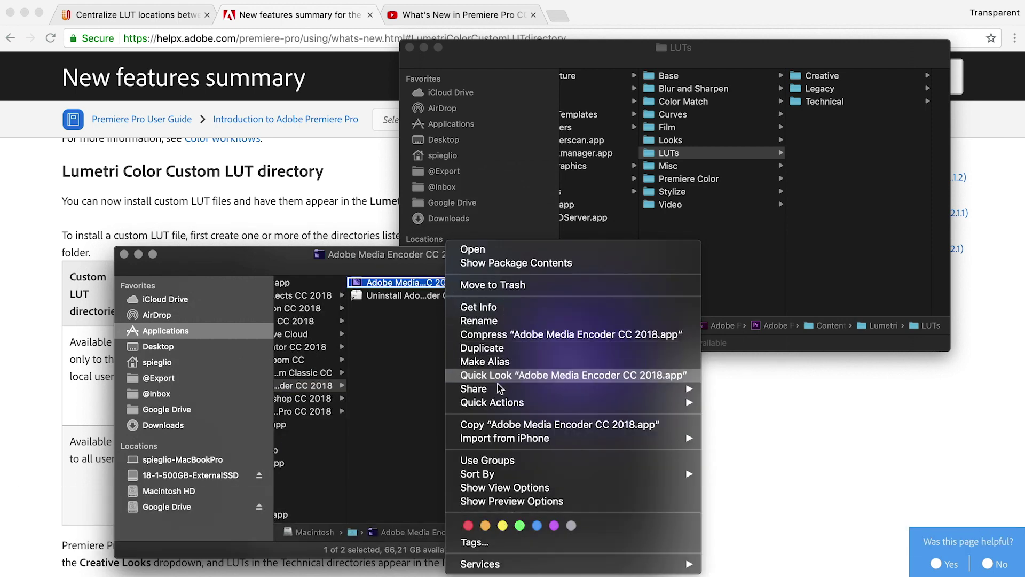
left_click(495, 267)
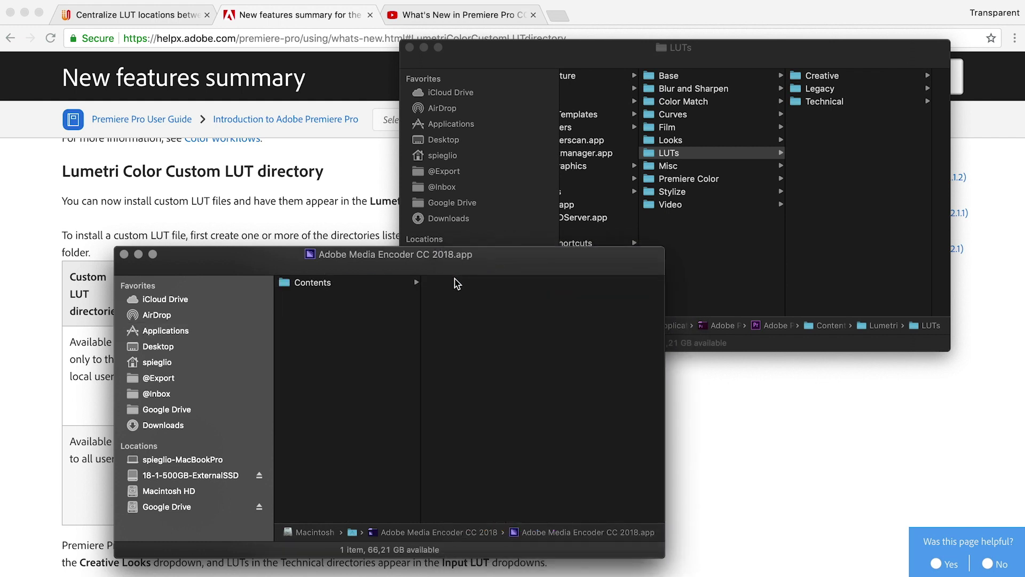
Open the Contents/Lumetri/LUTs folder inside the Media Encoder package.
left_click(382, 287)
left_click(460, 451)
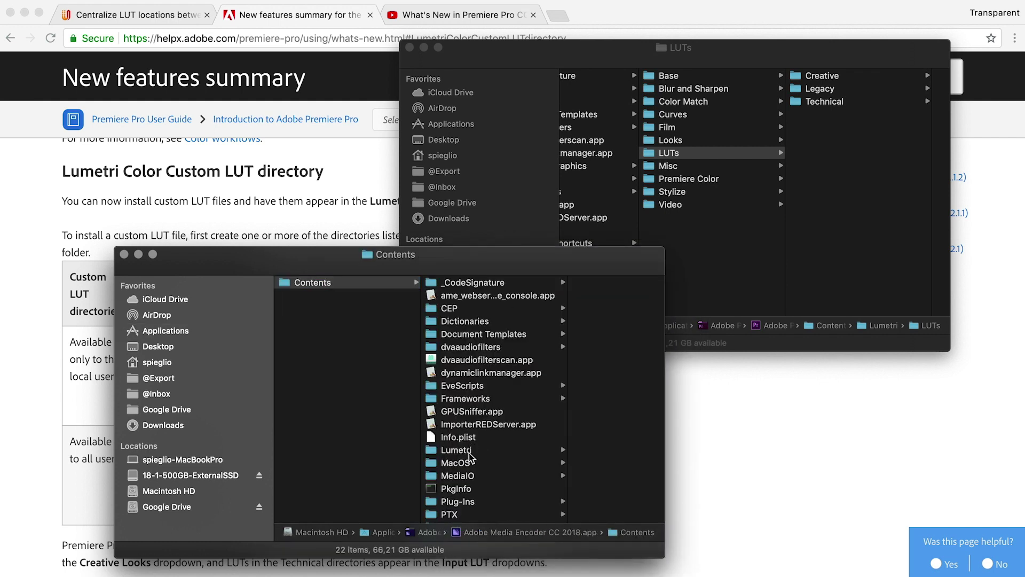
left_click(550, 361)
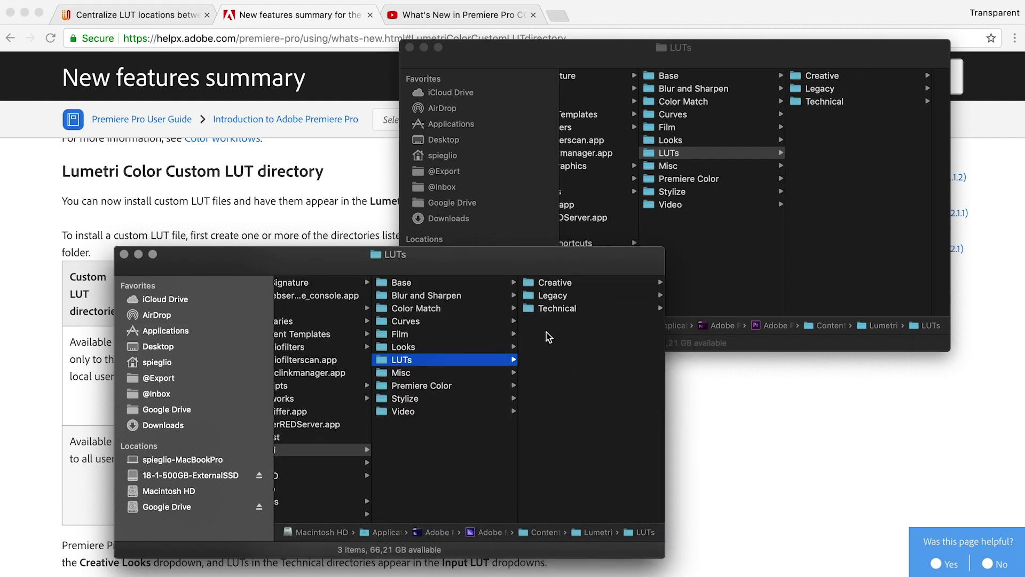
scroll(553, 293, "right", 3)
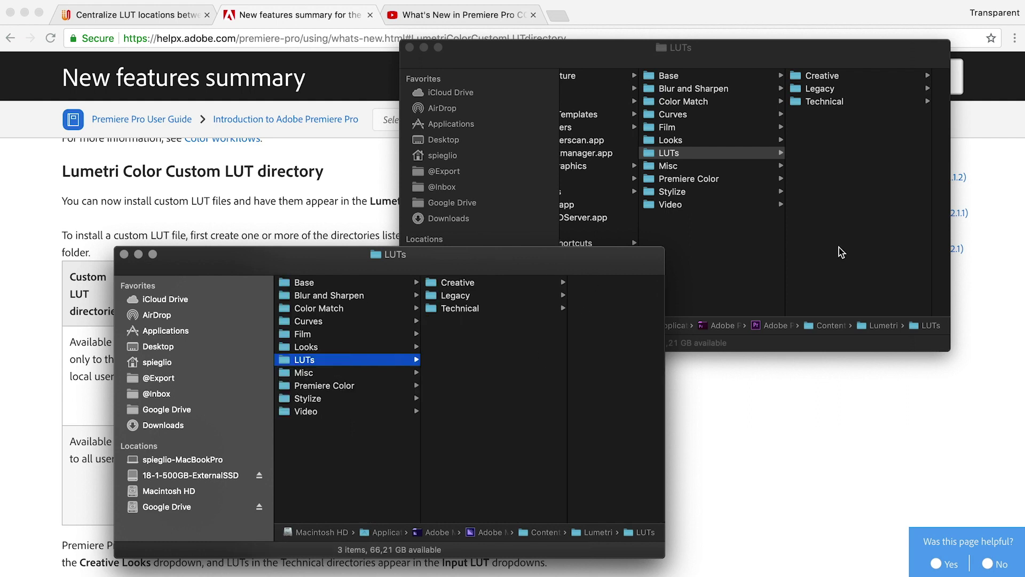
Place the Media Encoder LUTs window directly below the Premiere Pro LUTs window, uncovering the directory table on the help page.
left_click(833, 78)
left_click(550, 412)
left_click_drag(488, 254, 776, 258)
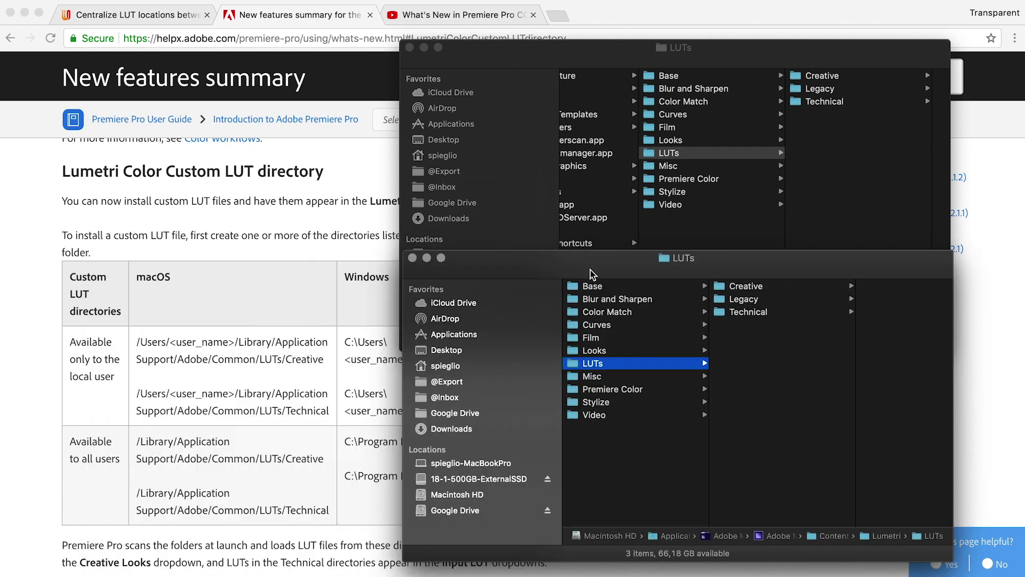
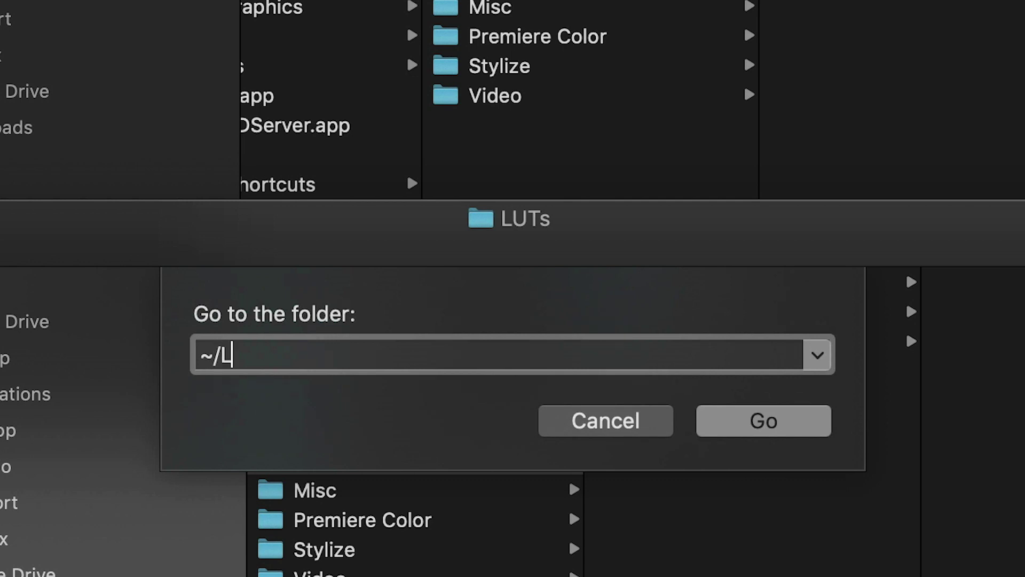
Go to ~/Library/Application Support in the lower Finder window and open Adobe/Common.
type("pplication Support")
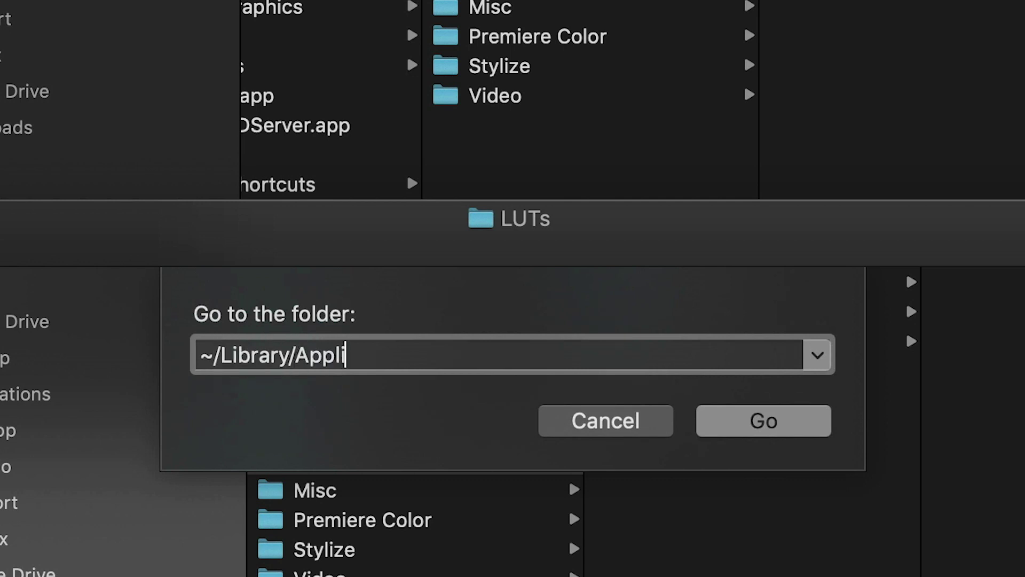
key("Return")
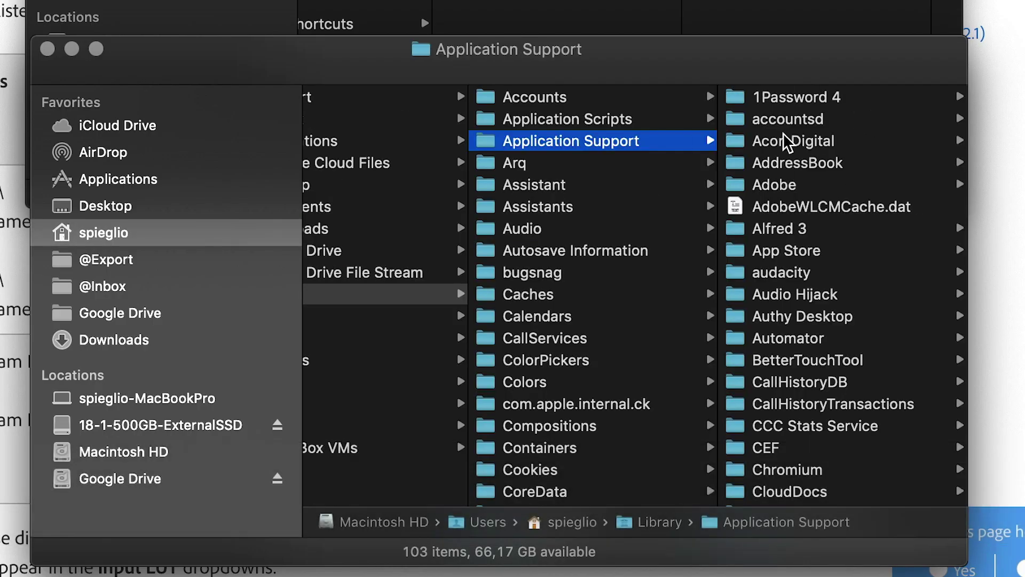
left_click(790, 186)
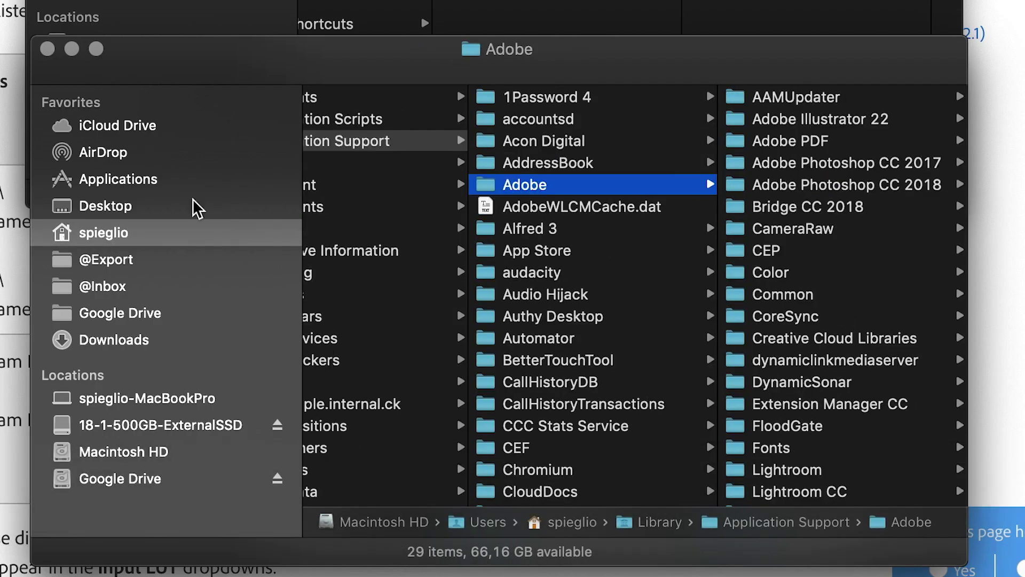
left_click(784, 298)
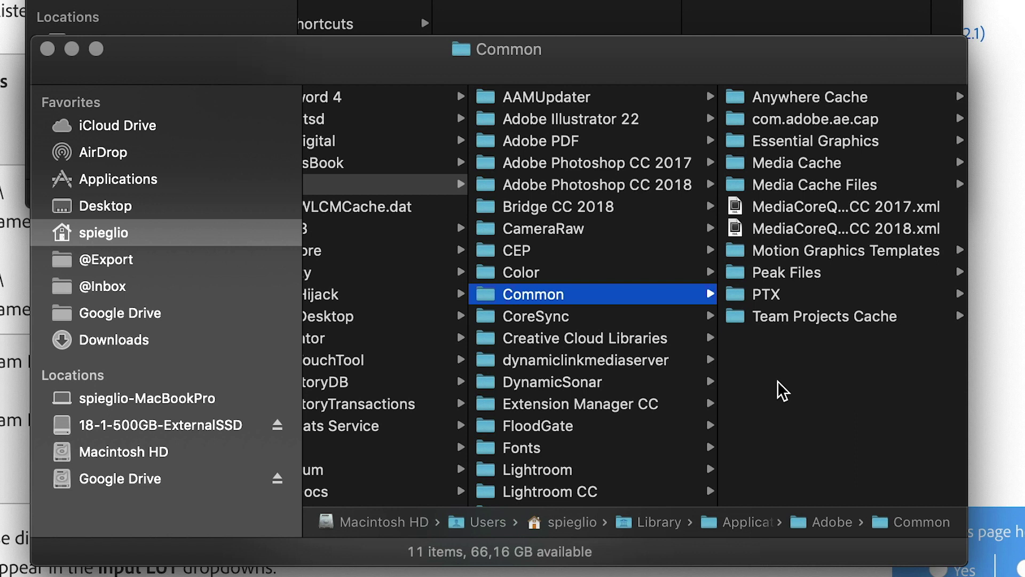
Create a folder named LUTs inside the Common folder.
key("super+shift+n")
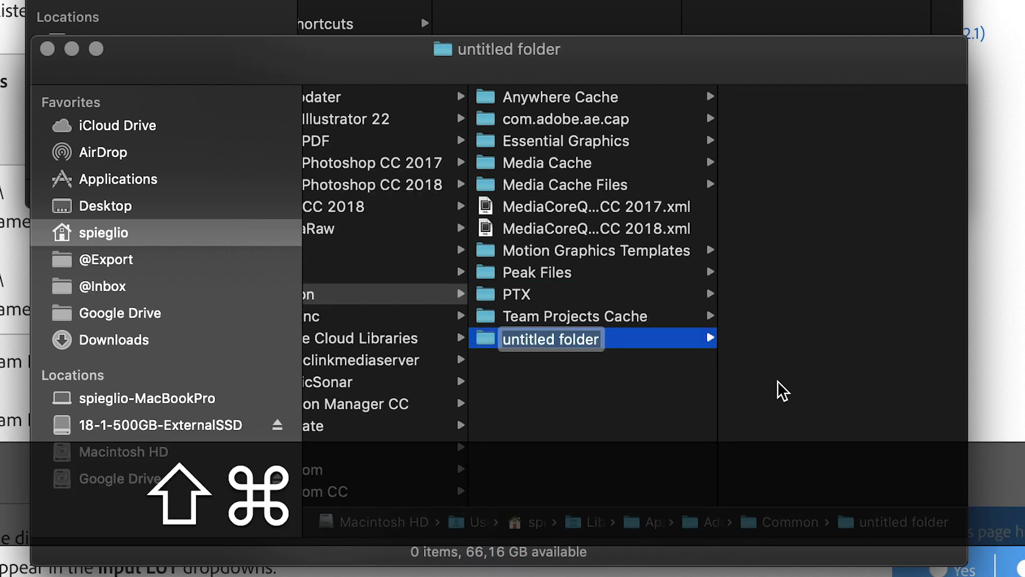
type("LUTs")
key("Return")
Create two subfolders named Creative and Technical inside the new LUTs folder.
key("super+shift+n")
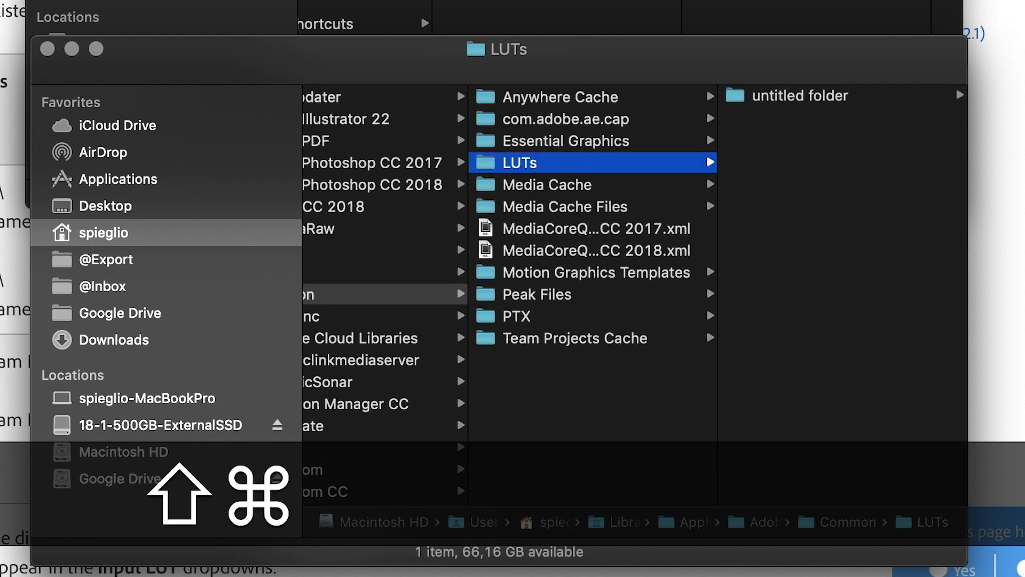
type("Create")
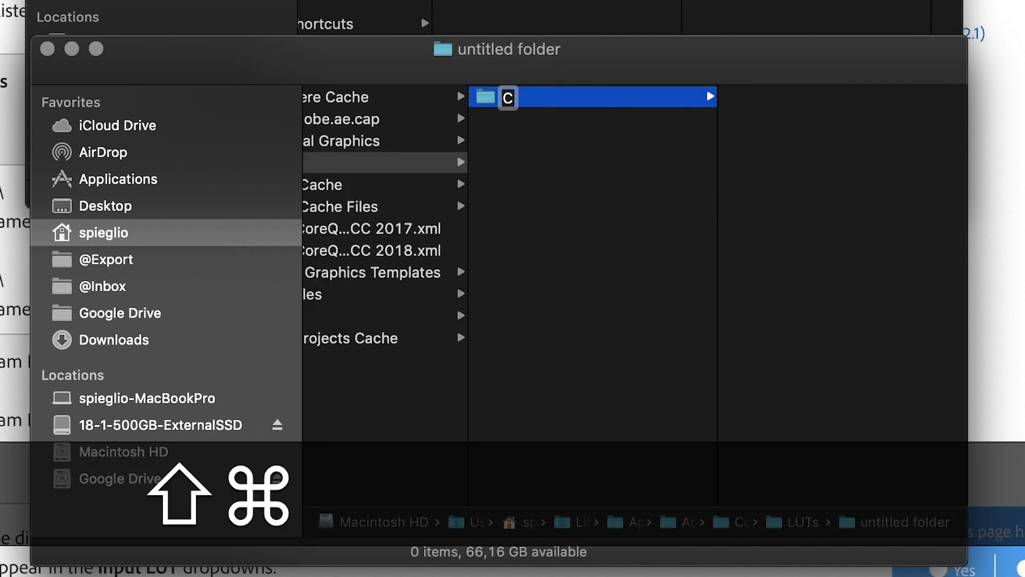
type("eative")
key("Return")
key("Left")
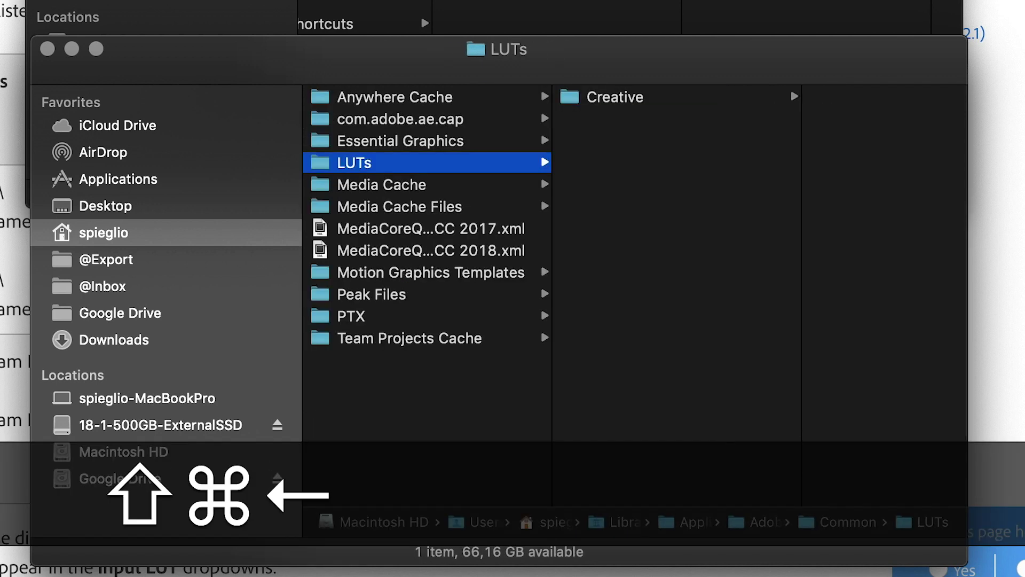
key("super+shift+n")
type("Technical")
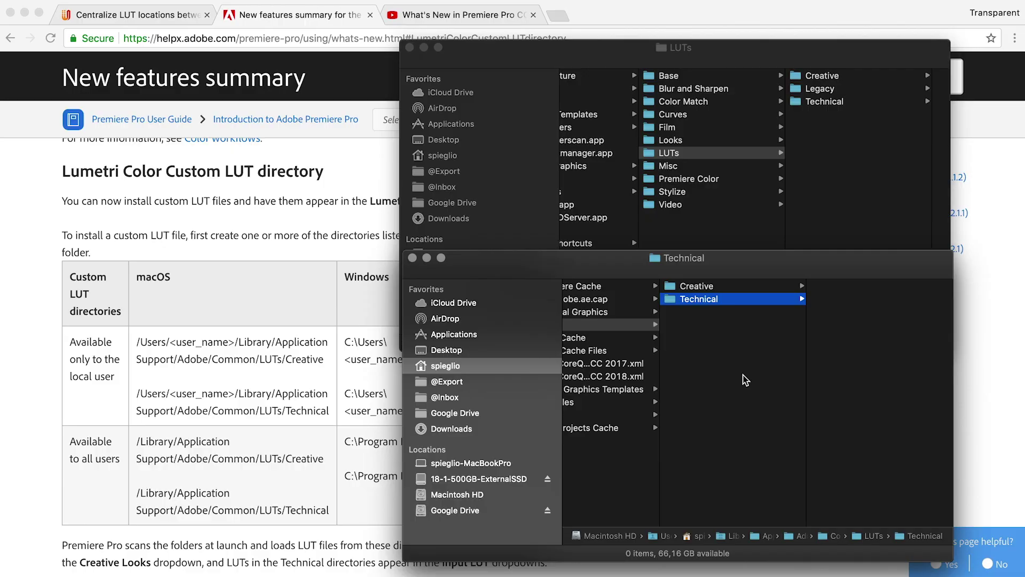
Add aliases of Premiere Pro's Creative, Legacy and Technical folders to the shared LUTs folder, and view the Creative alias's contents.
left_click(903, 140)
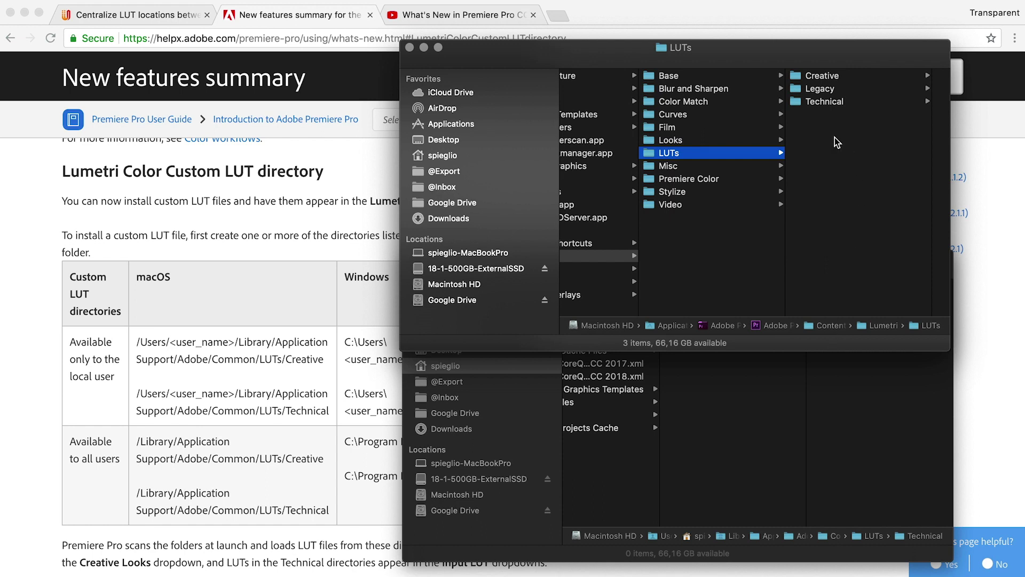
left_click_drag(834, 142, 736, 421)
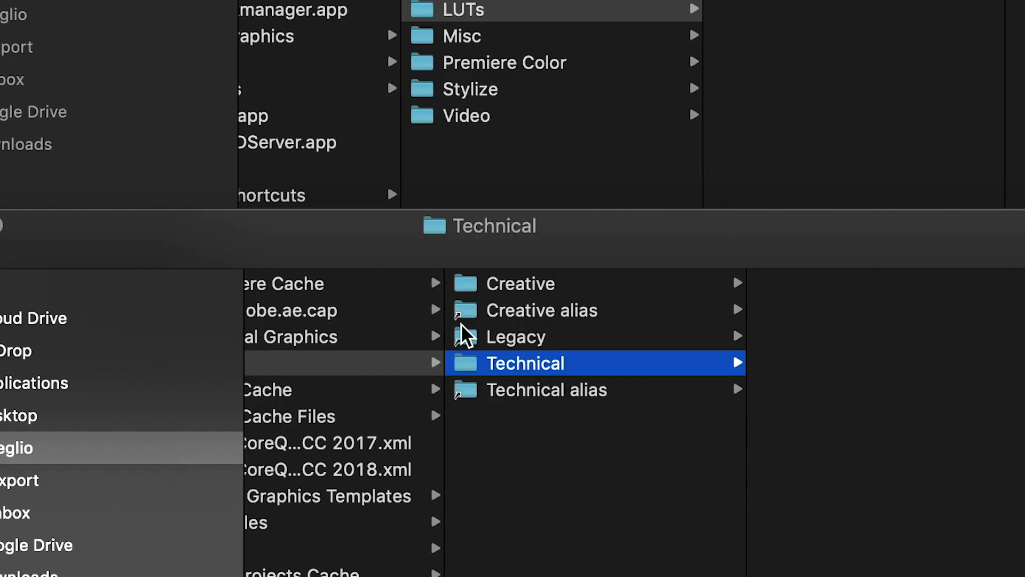
left_click(526, 313)
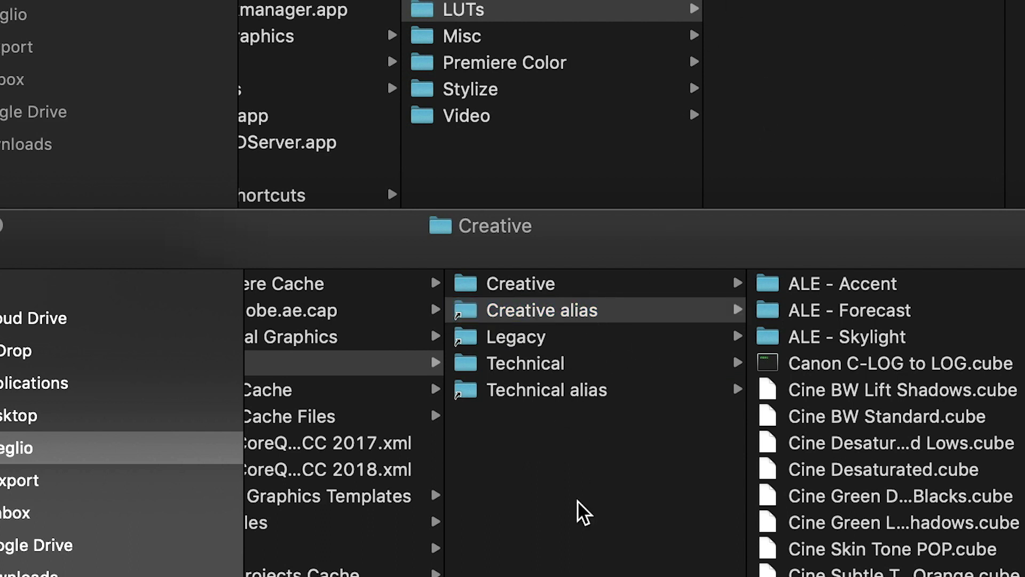
Delete all folders and aliases inside the shared LUTs folder.
left_click_drag(581, 510, 510, 202)
key("super+BackSpace")
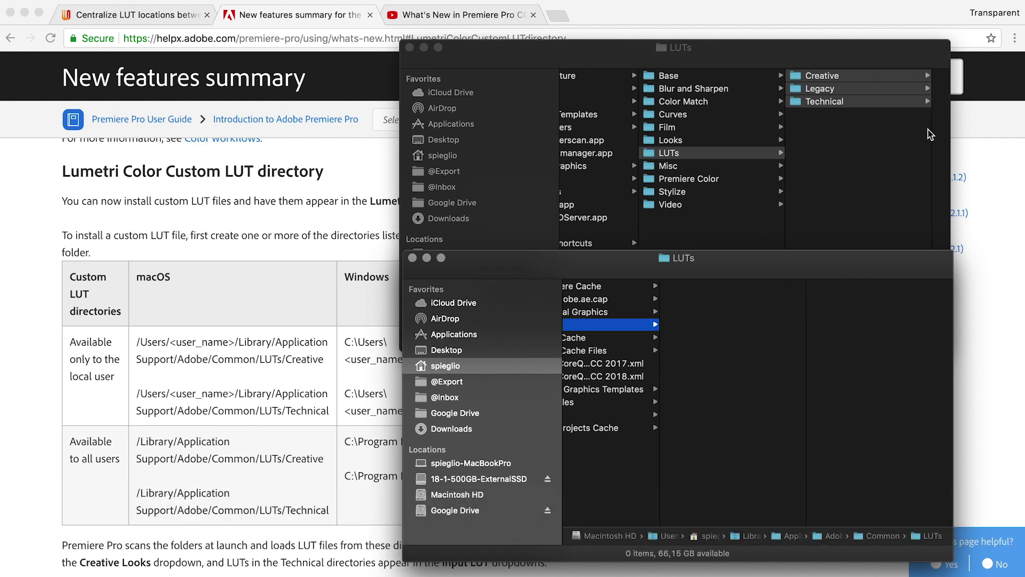
Move the Creative, Legacy and Technical folders from Premiere Pro's package into the shared Common/LUTs folder.
left_click(884, 133)
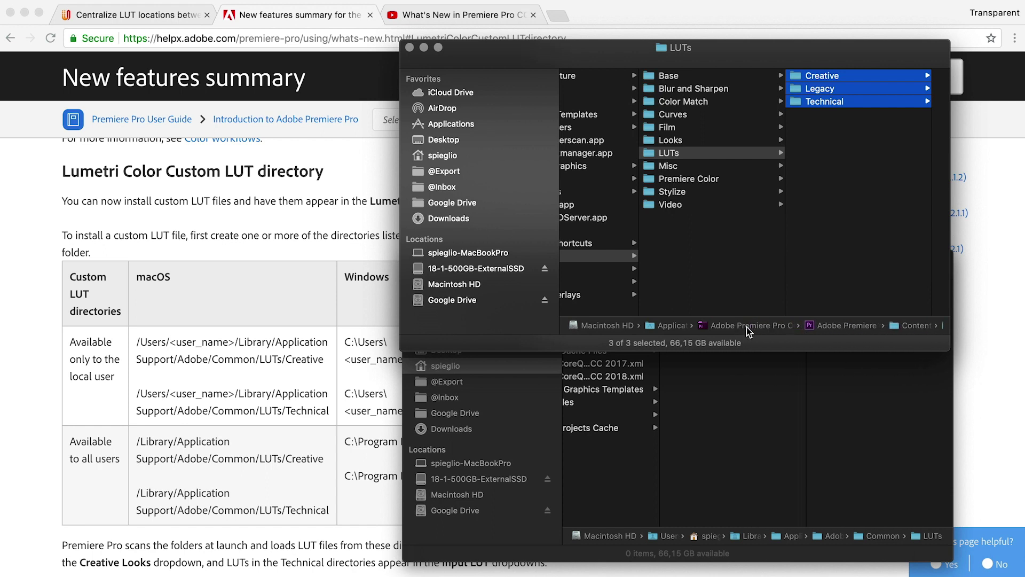
left_click(847, 236)
left_click_drag(847, 237, 718, 332)
key("super")
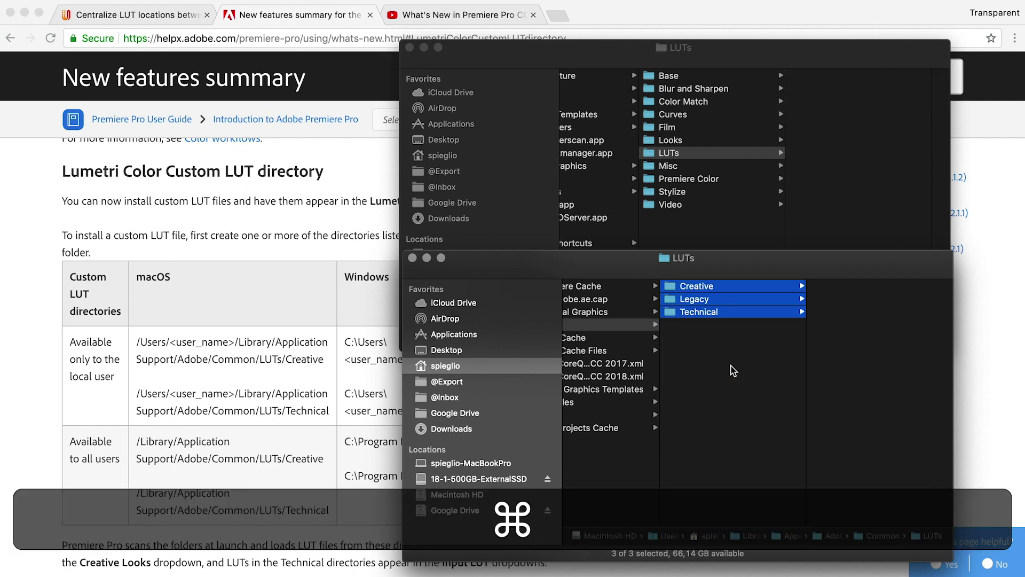
Examine the LUT files in the moved Technical and Creative folders and their place under Common/LUTs.
left_click(705, 305)
left_click(708, 313)
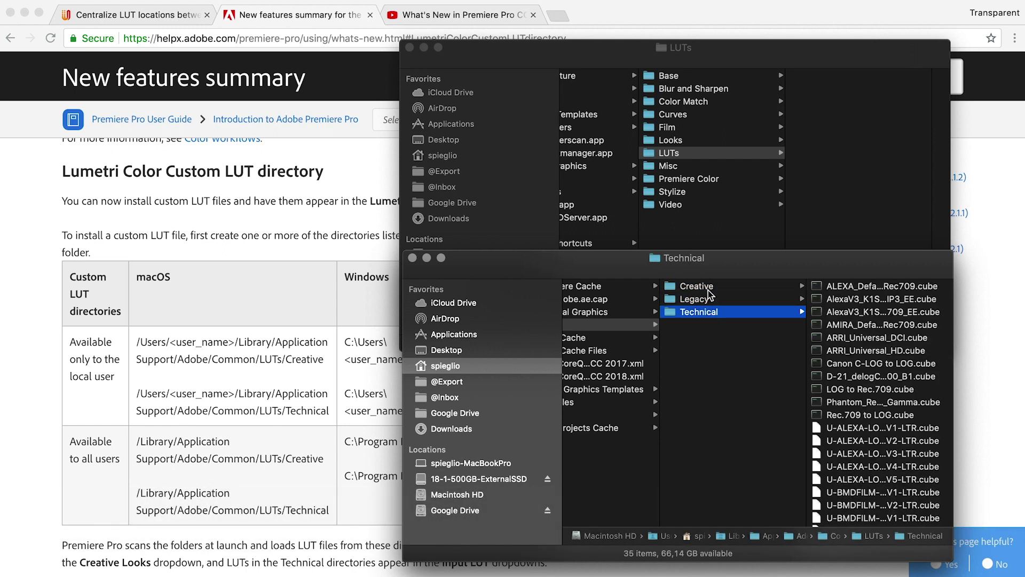
left_click(708, 288)
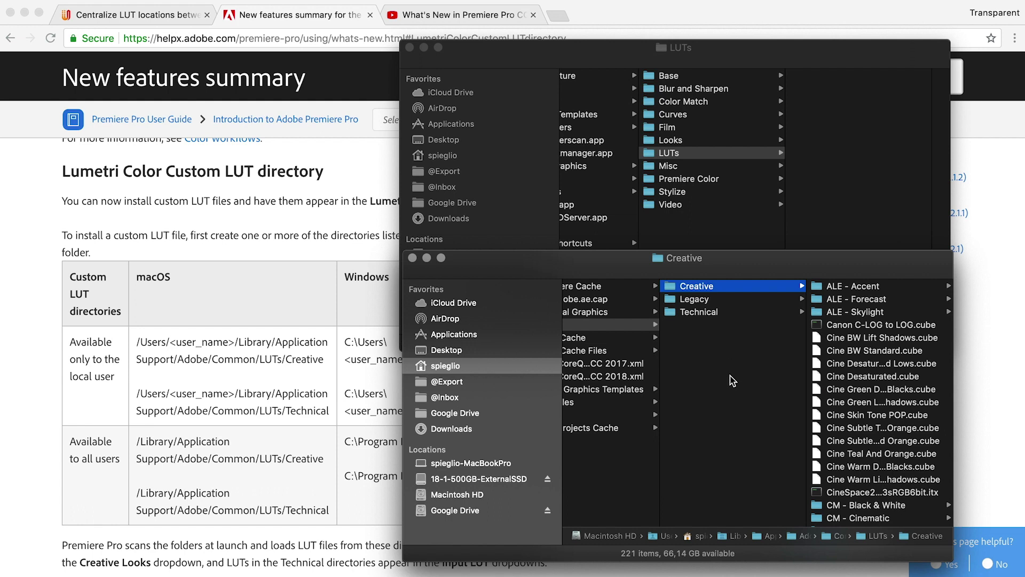
scroll(733, 380, "left", 3)
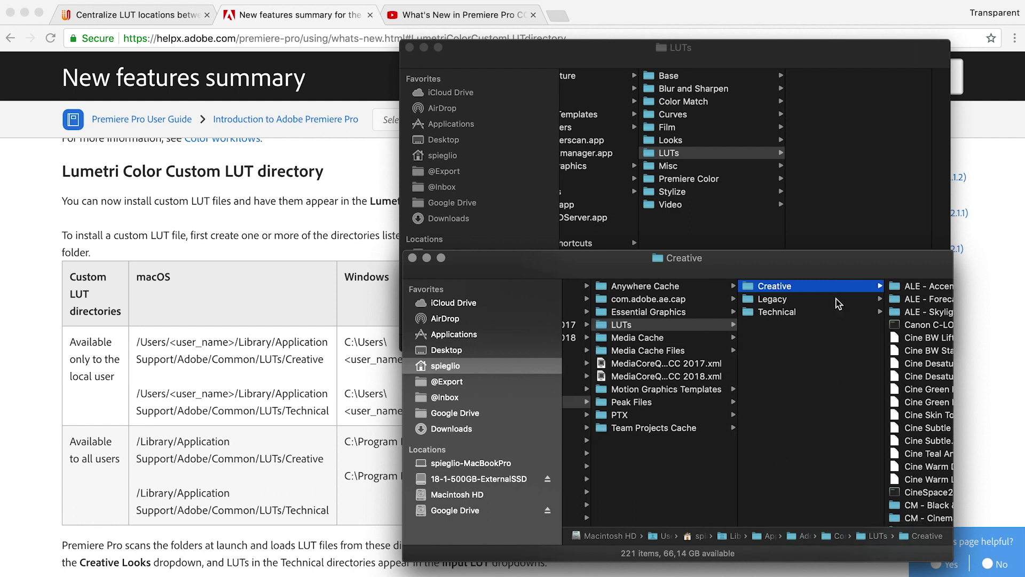
Close the Premiere Pro package window, return to the shared LUTs folder, and close its window too.
left_click(733, 157)
key("super+w")
key("super+Up")
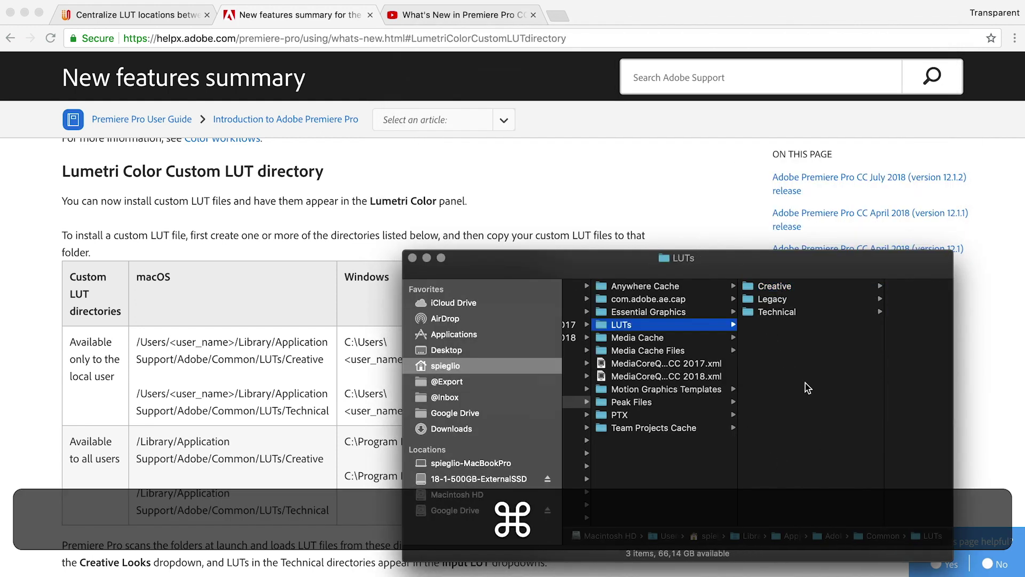
key("super+w")
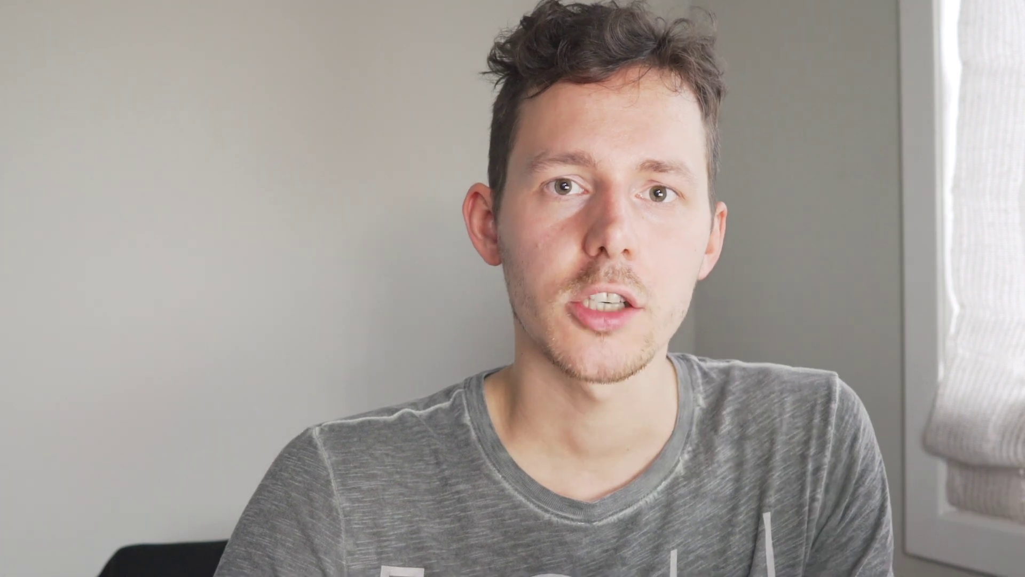